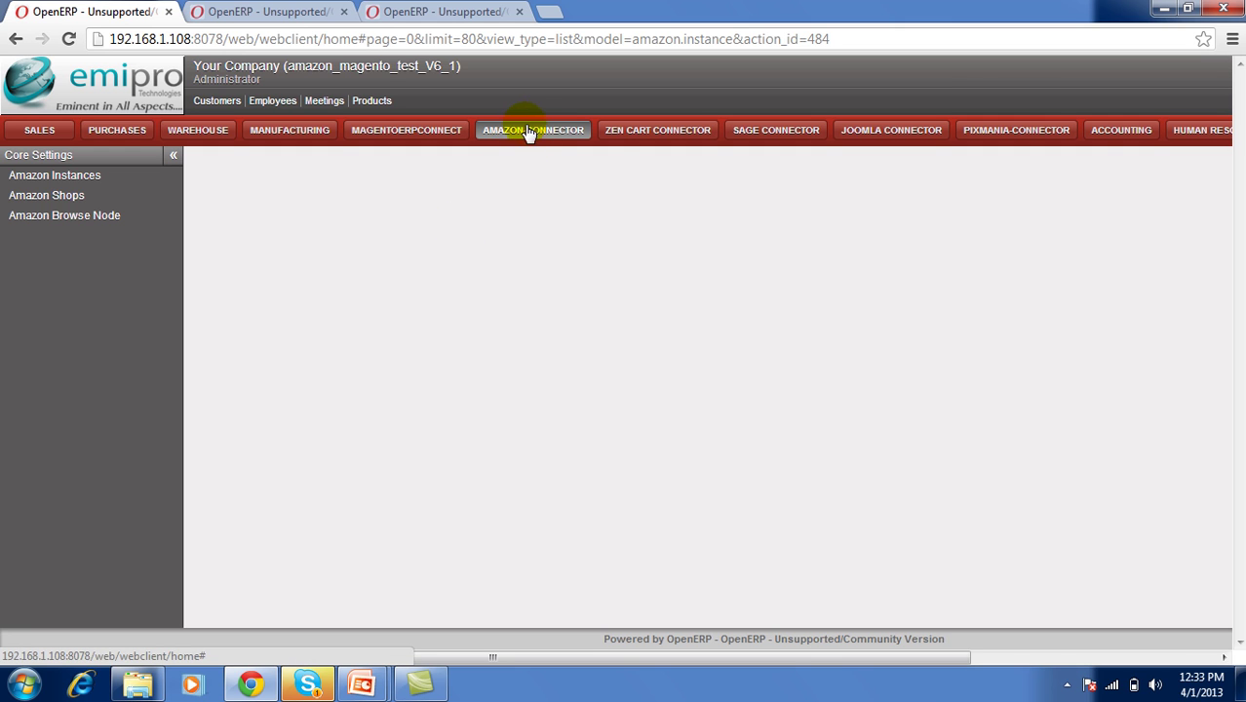
Open the Amazon Instance record and scroll across it to review the seller account credentials
{"action": "left_click", "coordinate": [136, 184]}
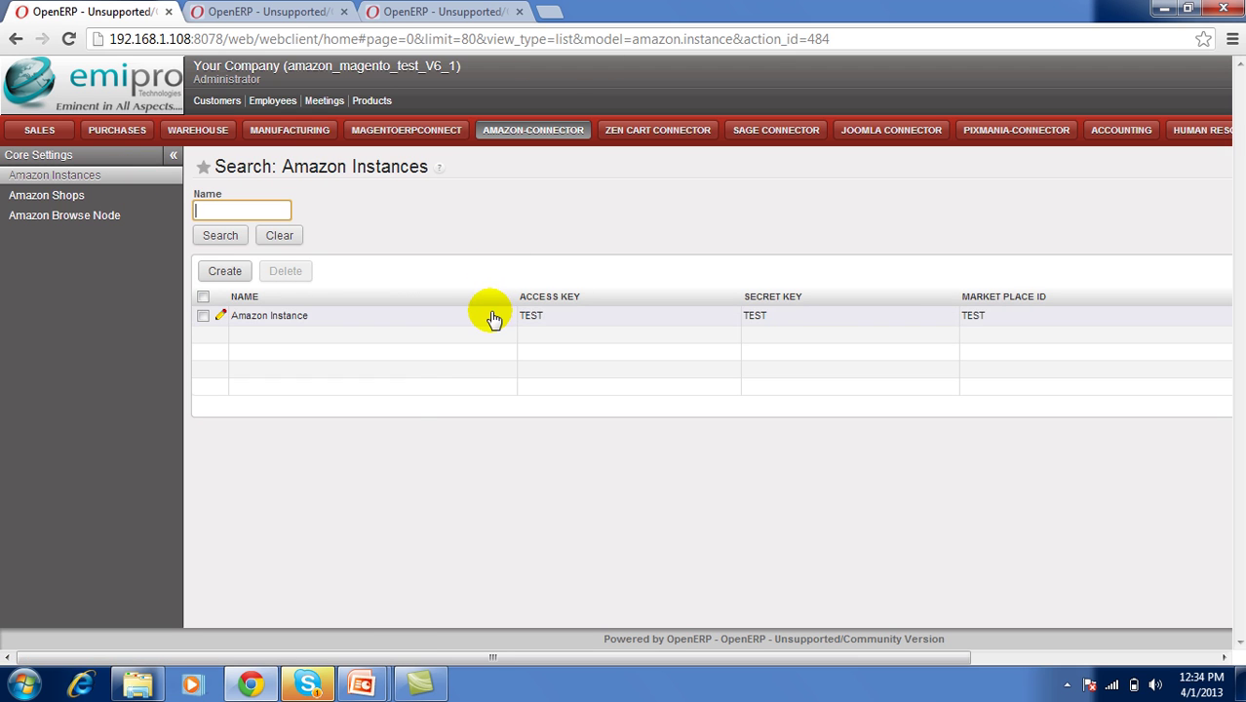
{"action": "left_click", "coordinate": [493, 317]}
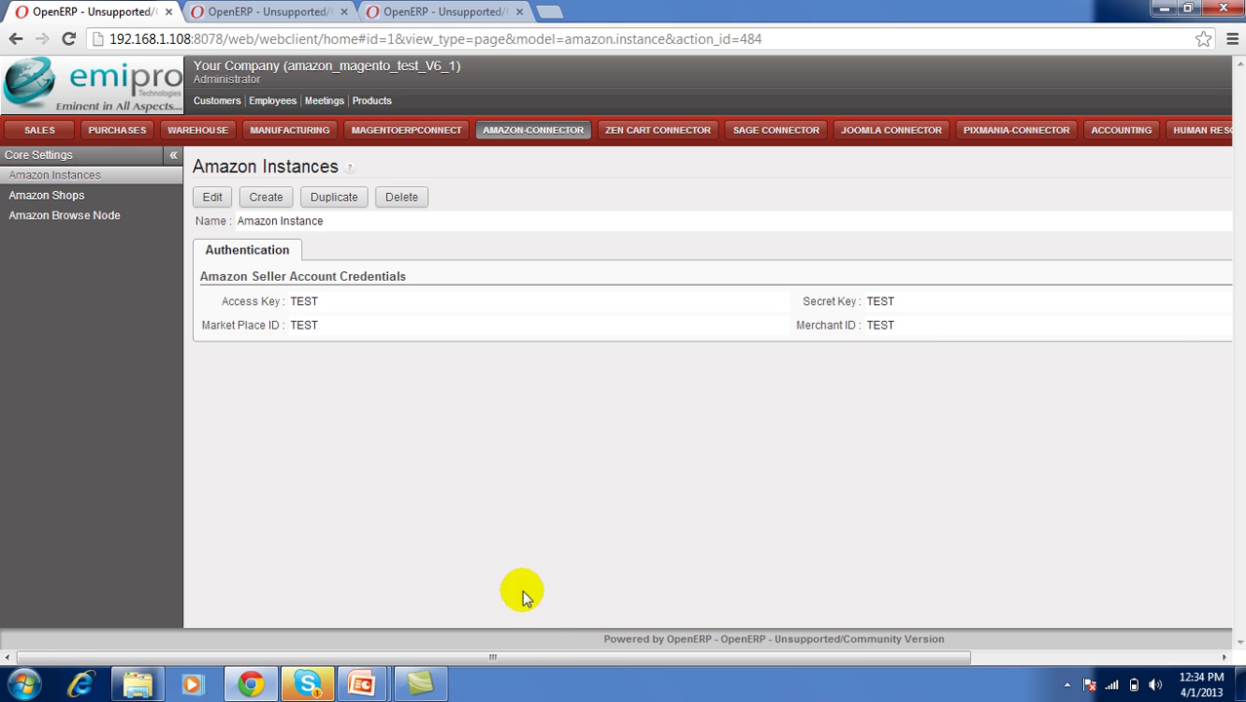
{"action": "left_click_drag", "start_coordinate": [509, 657], "coordinate": [751, 660]}
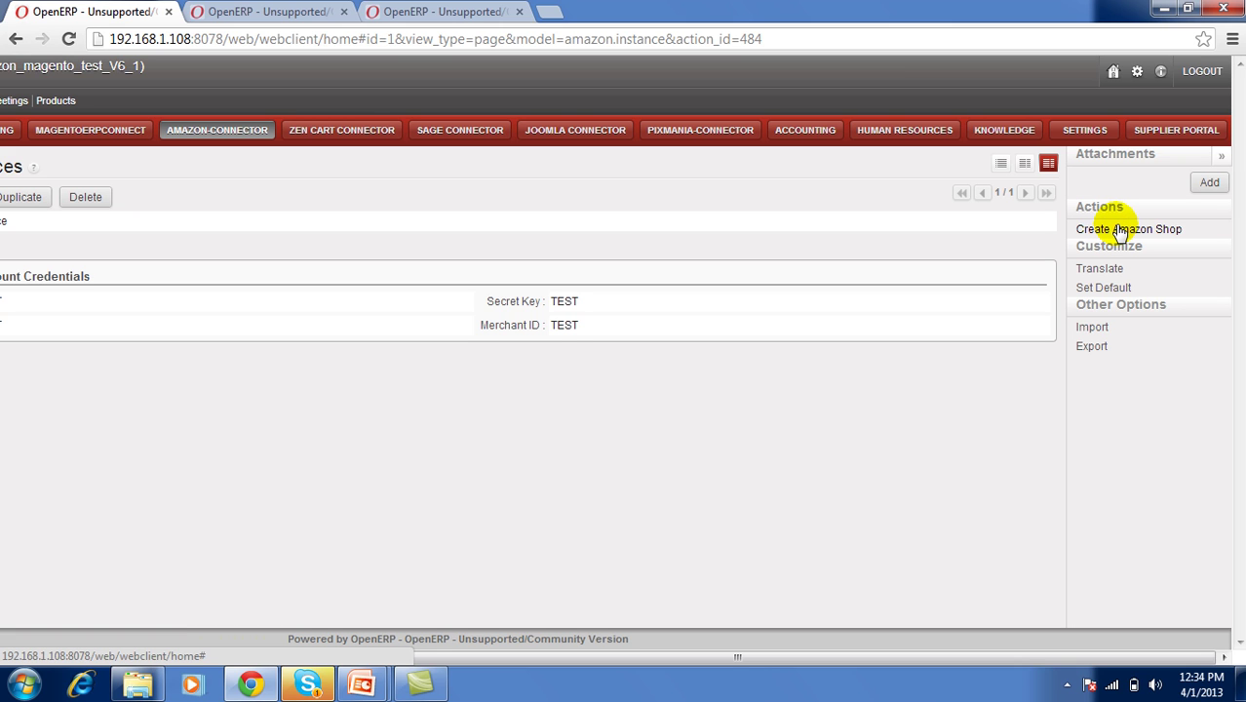
{"action": "left_click_drag", "start_coordinate": [749, 658], "coordinate": [483, 673]}
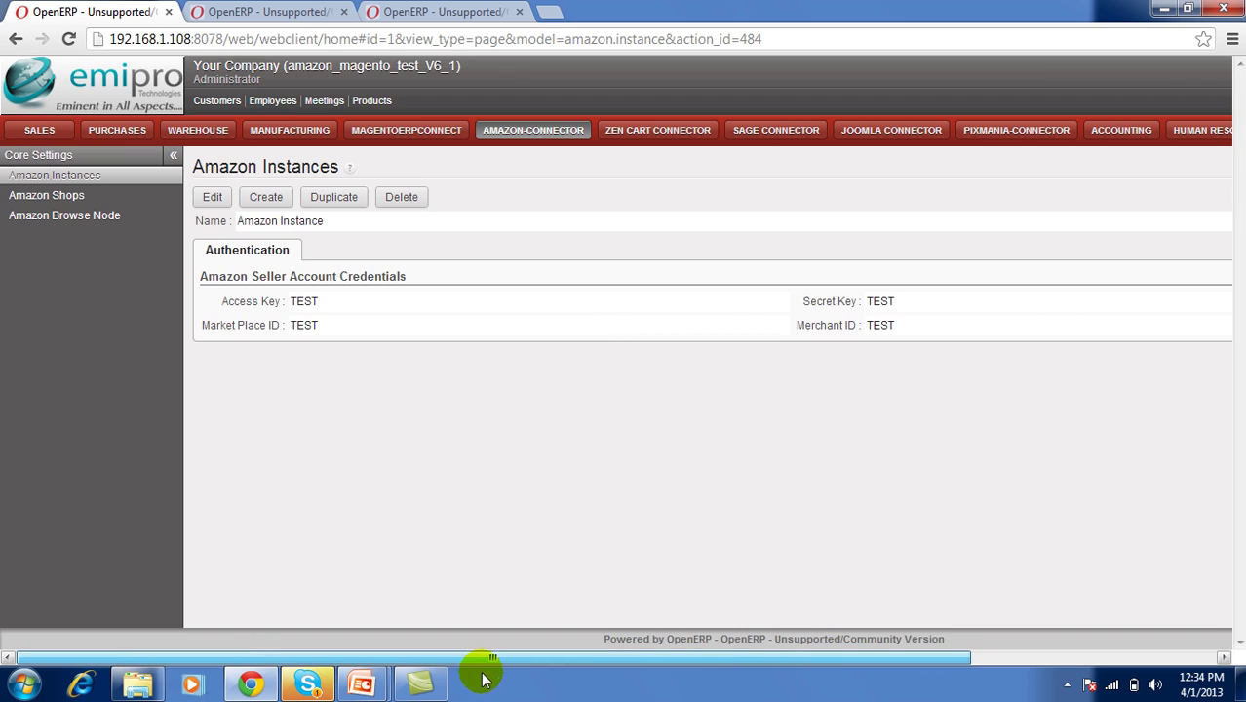
Open Amazon Main shop and view its Amazon Information, Exportable Products, Other Information and Actions tabs
{"action": "left_click", "coordinate": [117, 197]}
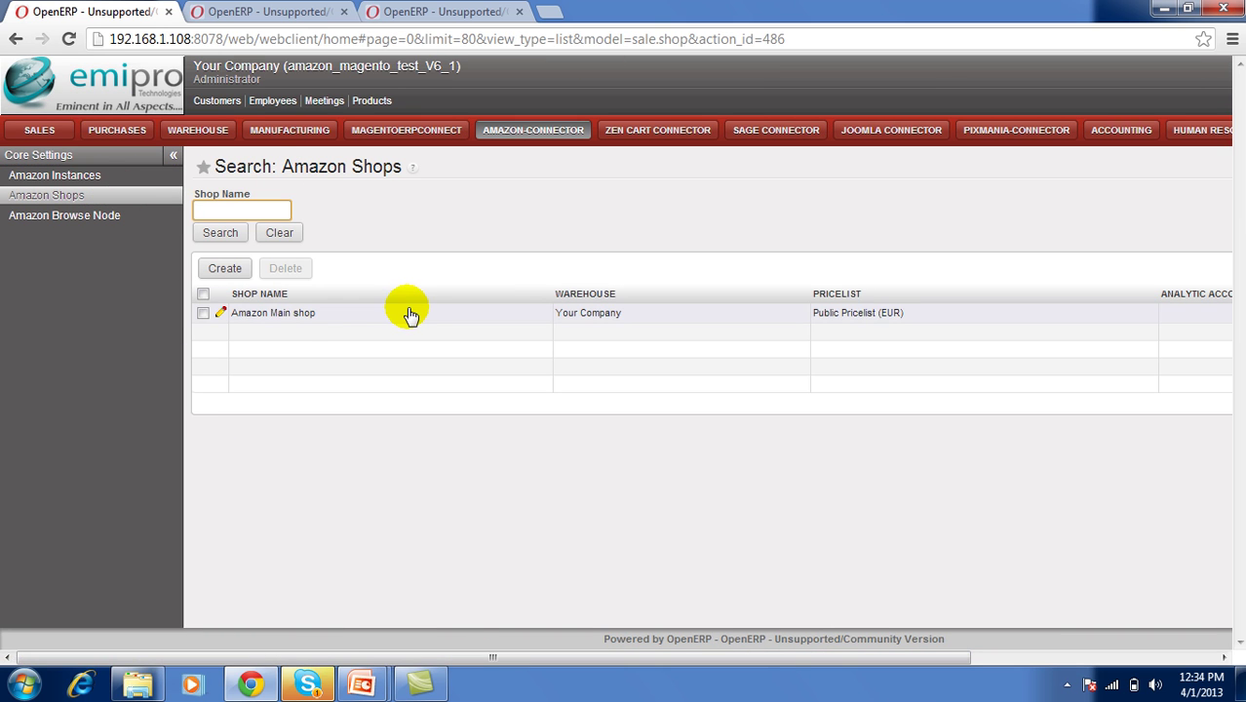
{"action": "left_click", "coordinate": [410, 313]}
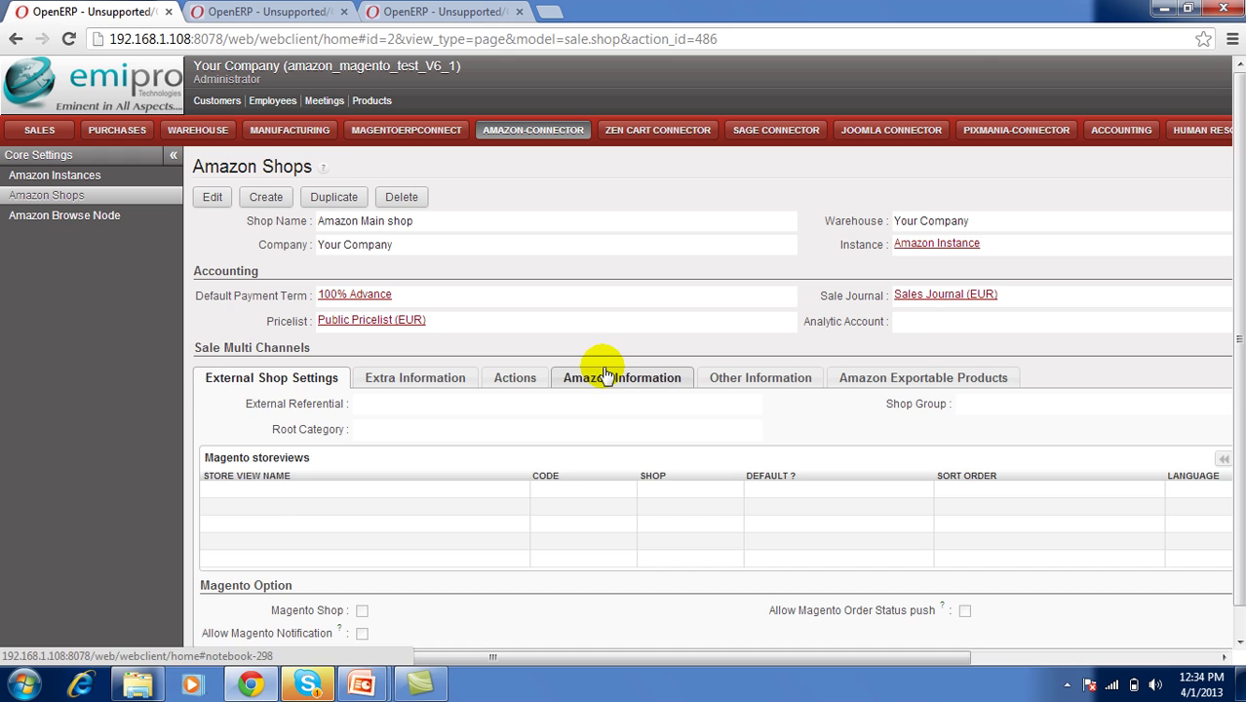
{"action": "left_click", "coordinate": [603, 371]}
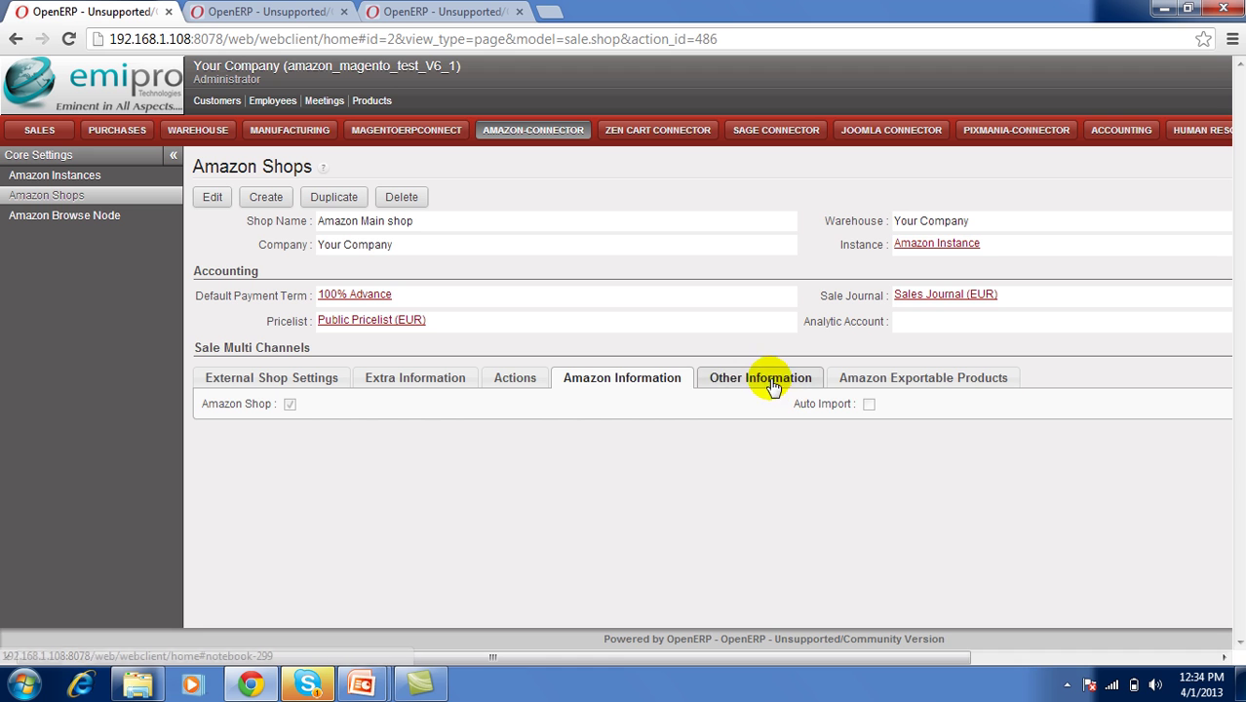
{"action": "left_click", "coordinate": [858, 381]}
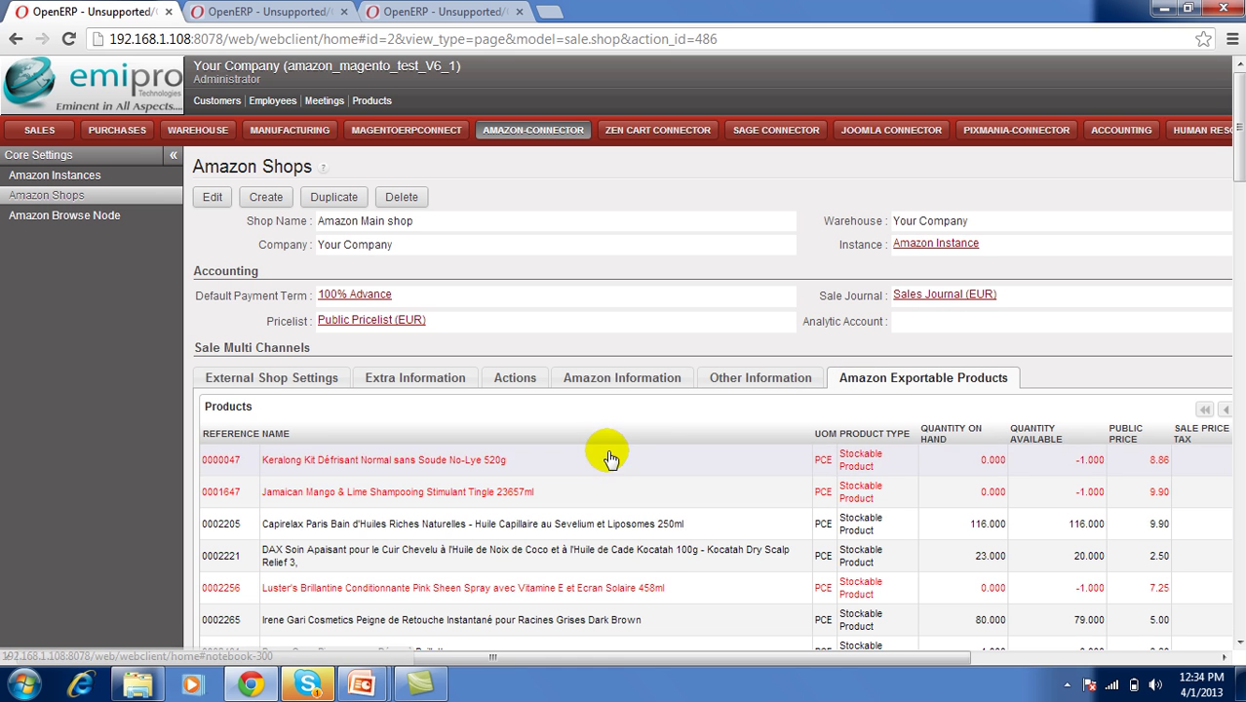
{"action": "left_click", "coordinate": [714, 379]}
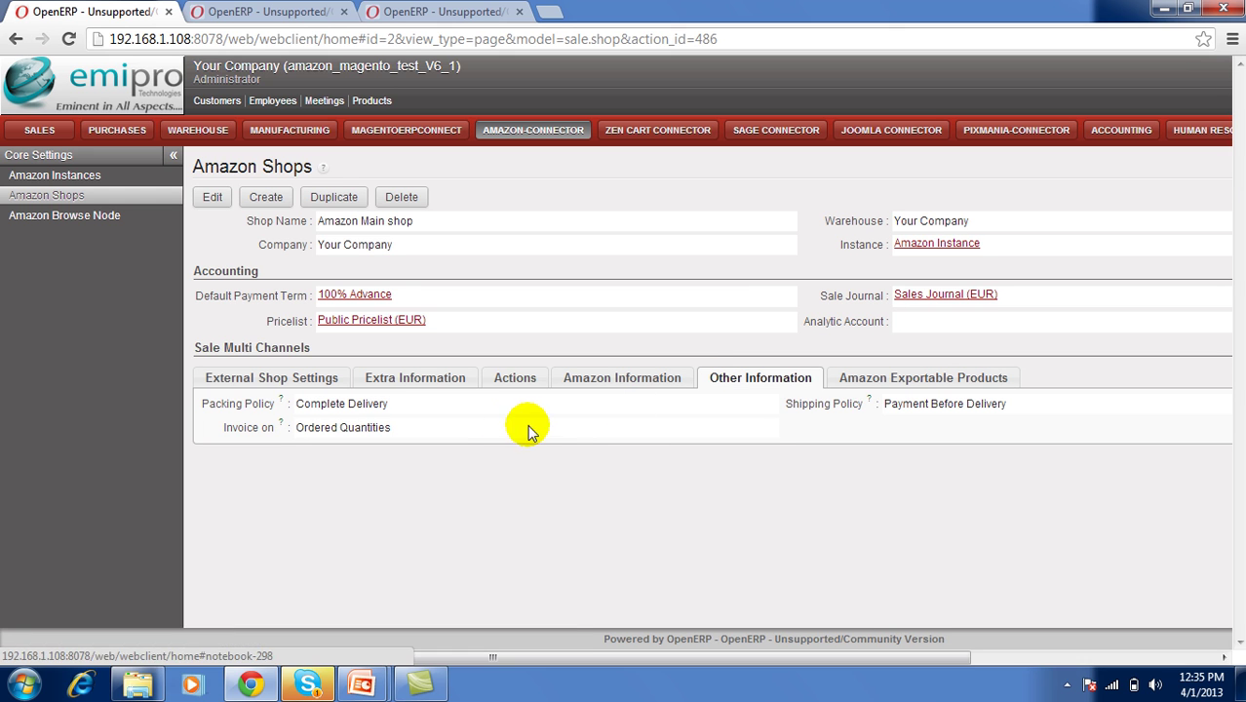
{"action": "left_click", "coordinate": [507, 382]}
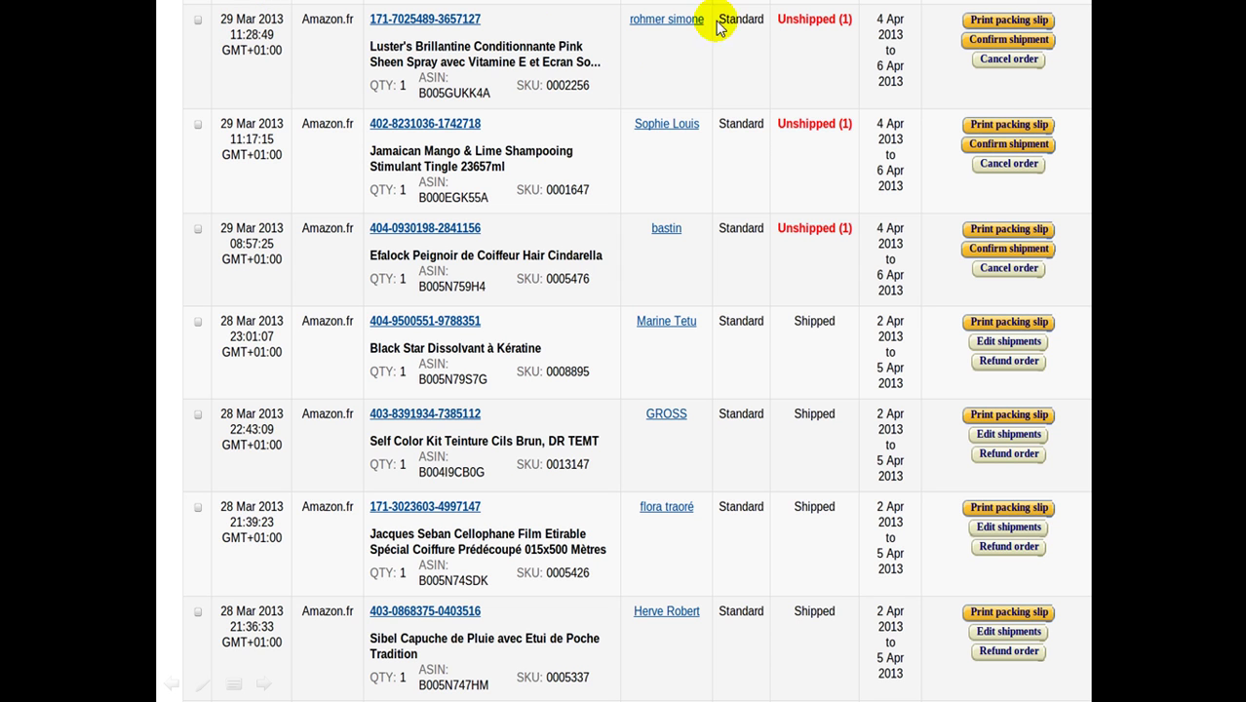
Show the three 29 March Amazon orders marked Shipped, then return to the previous view
{"action": "left_click", "coordinate": [828, 14]}
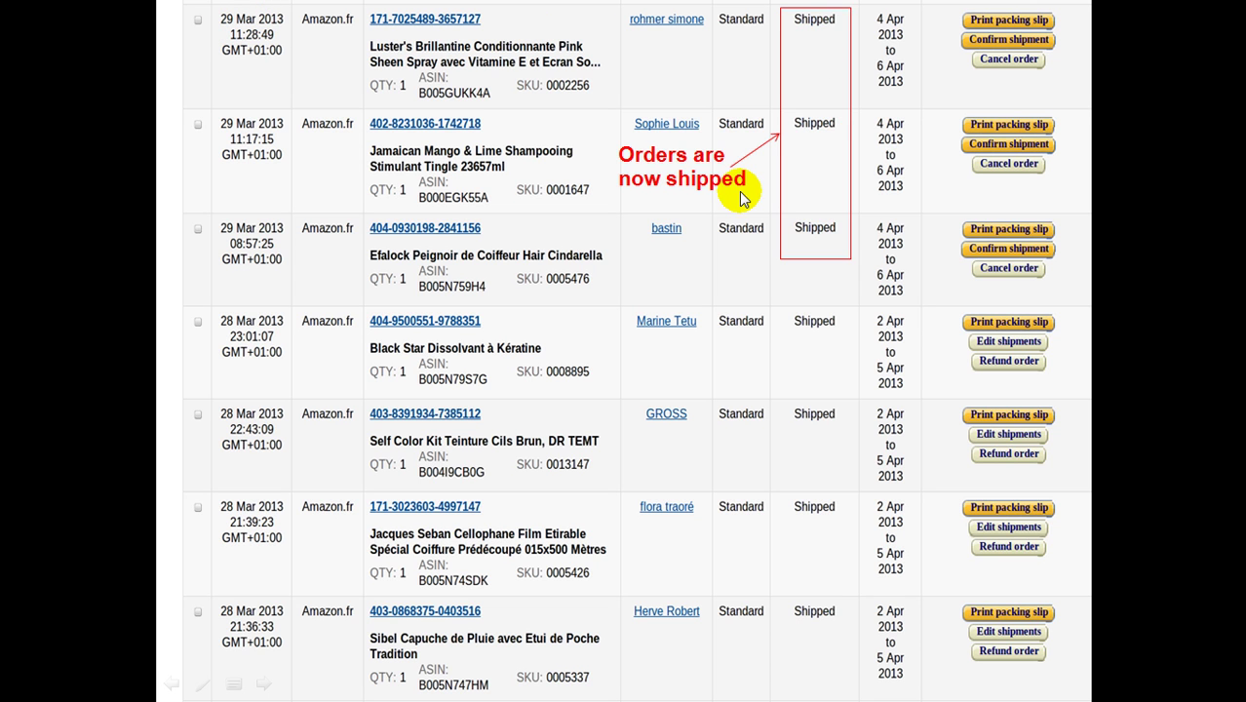
{"action": "key", "text": "Left"}
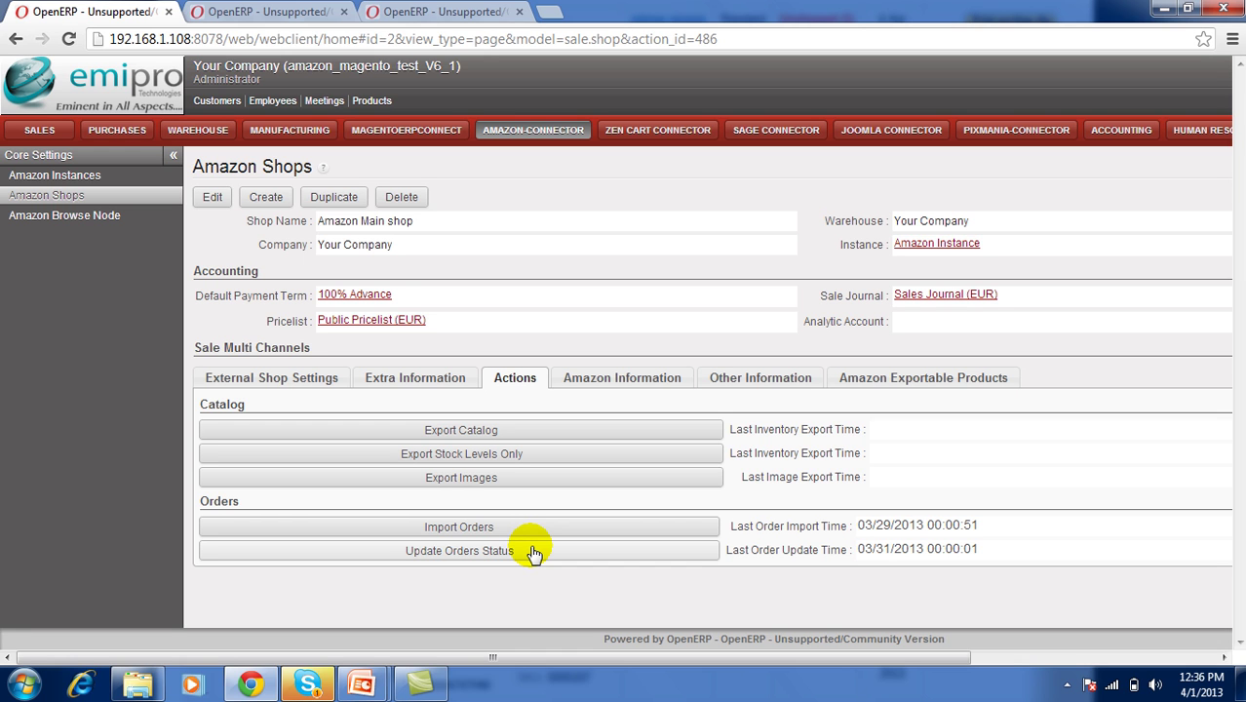
Run Import Orders on Amazon Main shop, updating the last import to 04/01/2013 12:36:51
{"action": "left_click", "coordinate": [574, 526]}
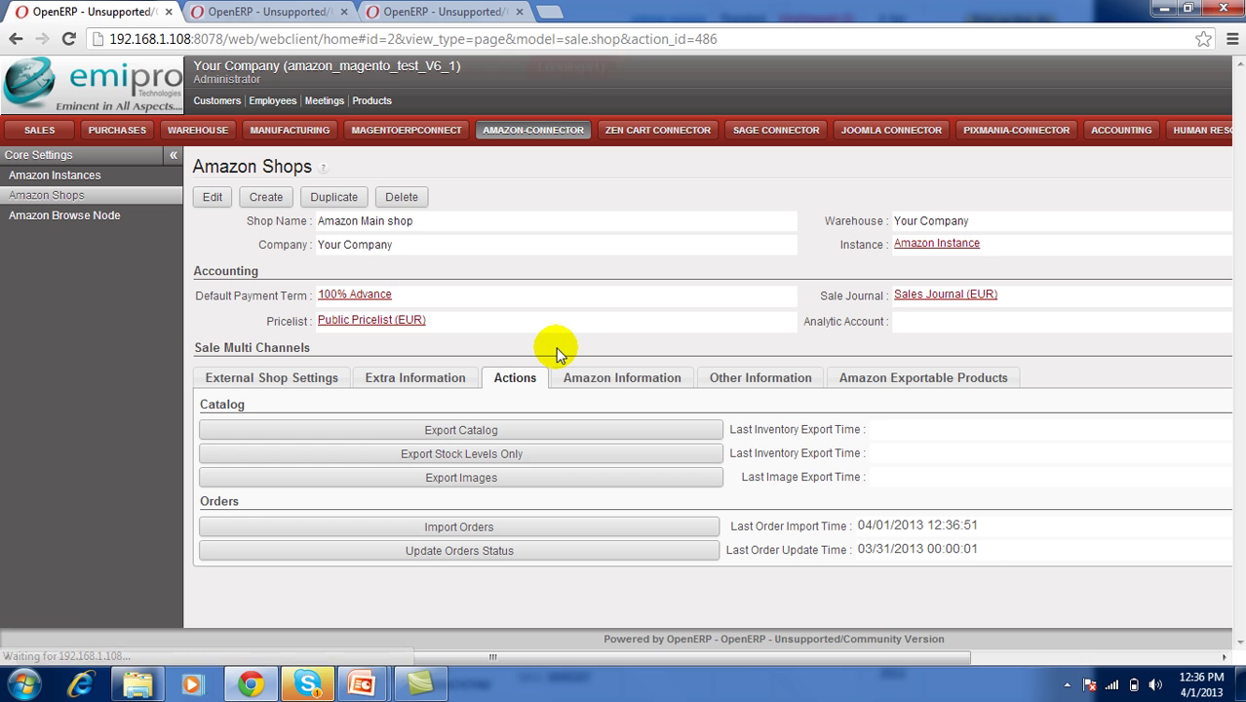
{"action": "left_click", "coordinate": [264, 12]}
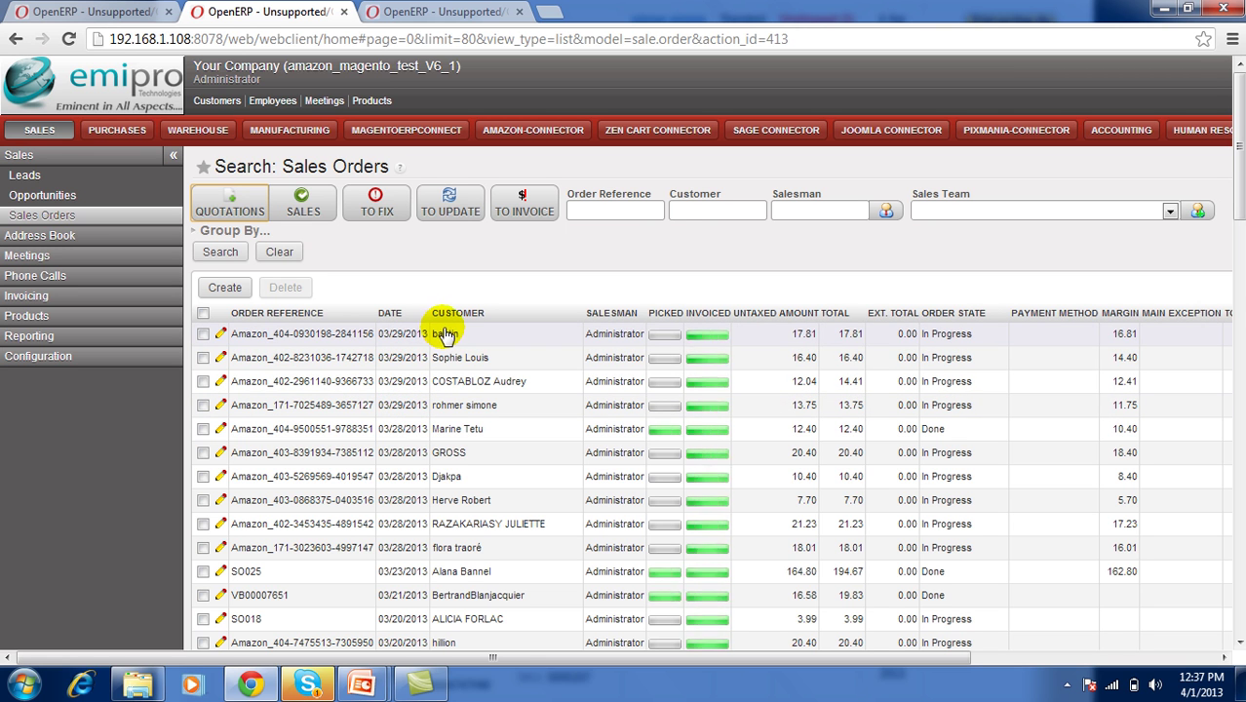
{"action": "left_click", "coordinate": [404, 18]}
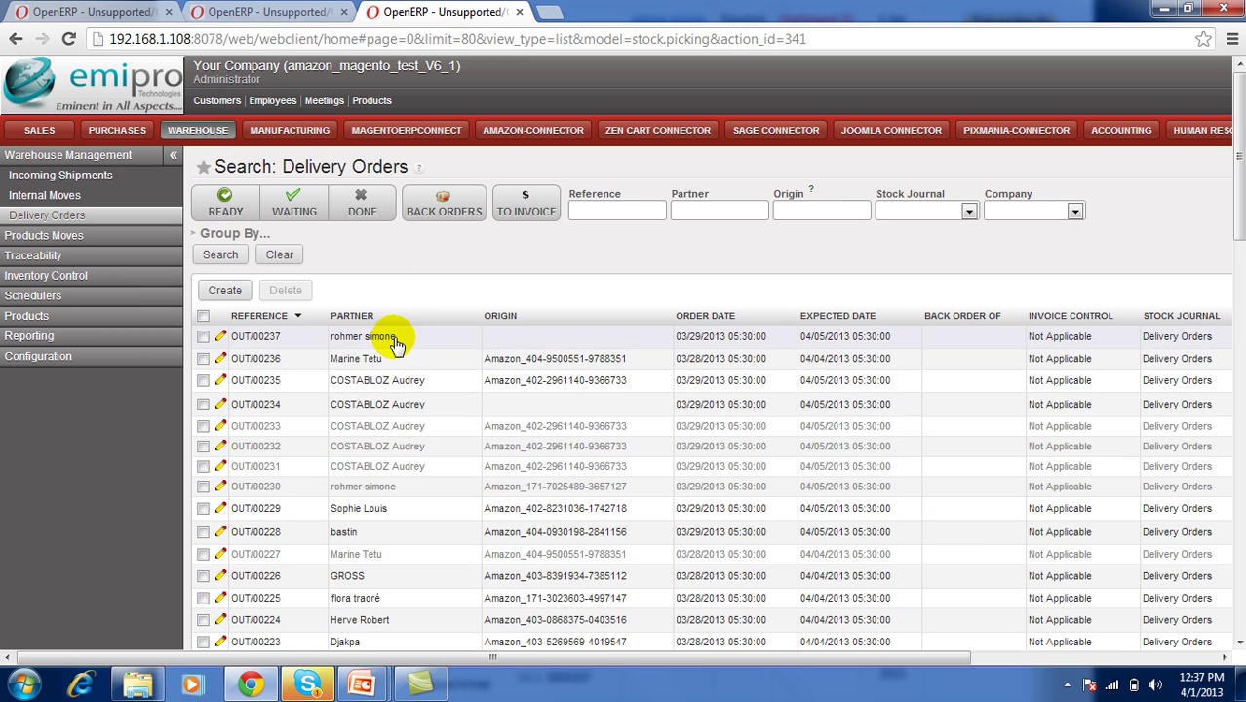
{"action": "left_click", "coordinate": [415, 337]}
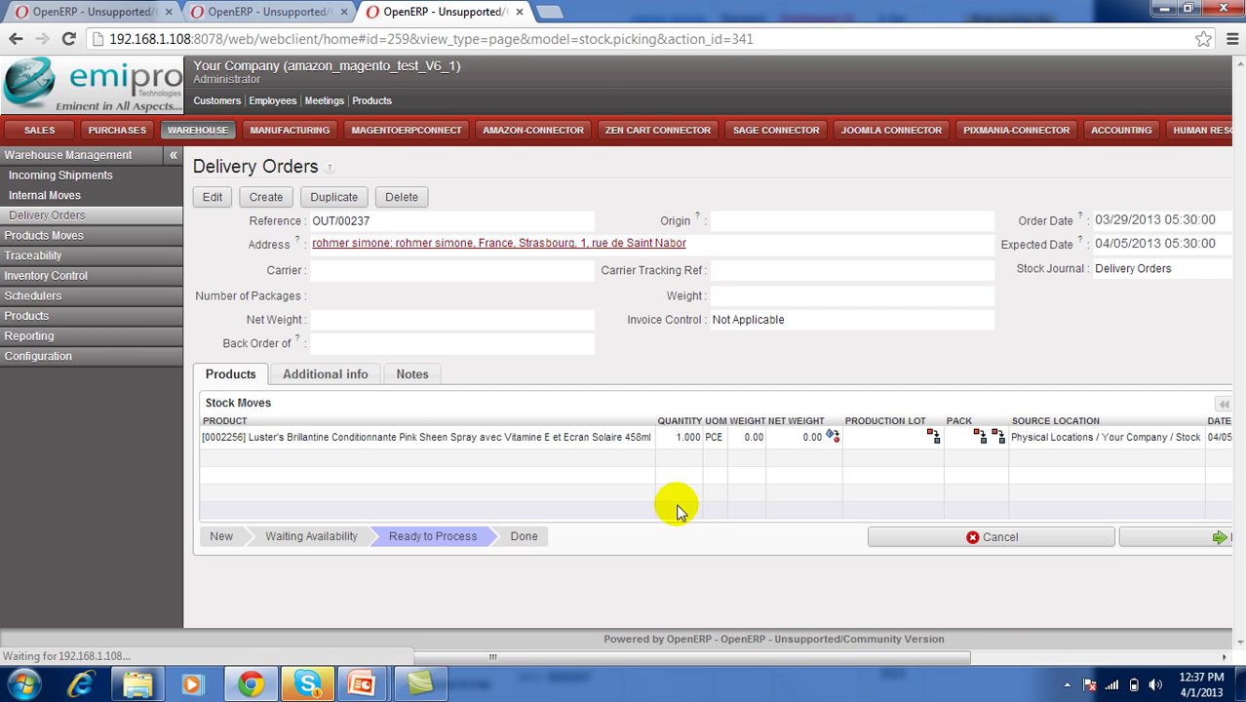
{"action": "left_click", "coordinate": [1153, 536]}
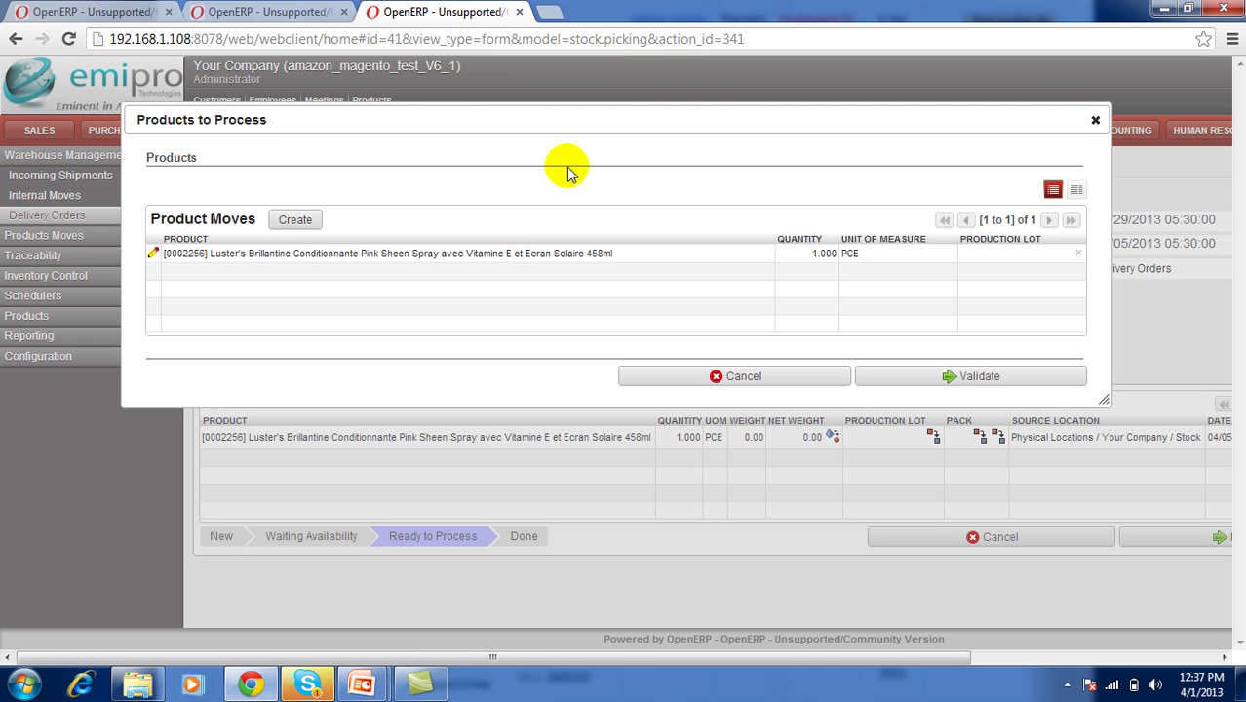
{"action": "left_click", "coordinate": [888, 375]}
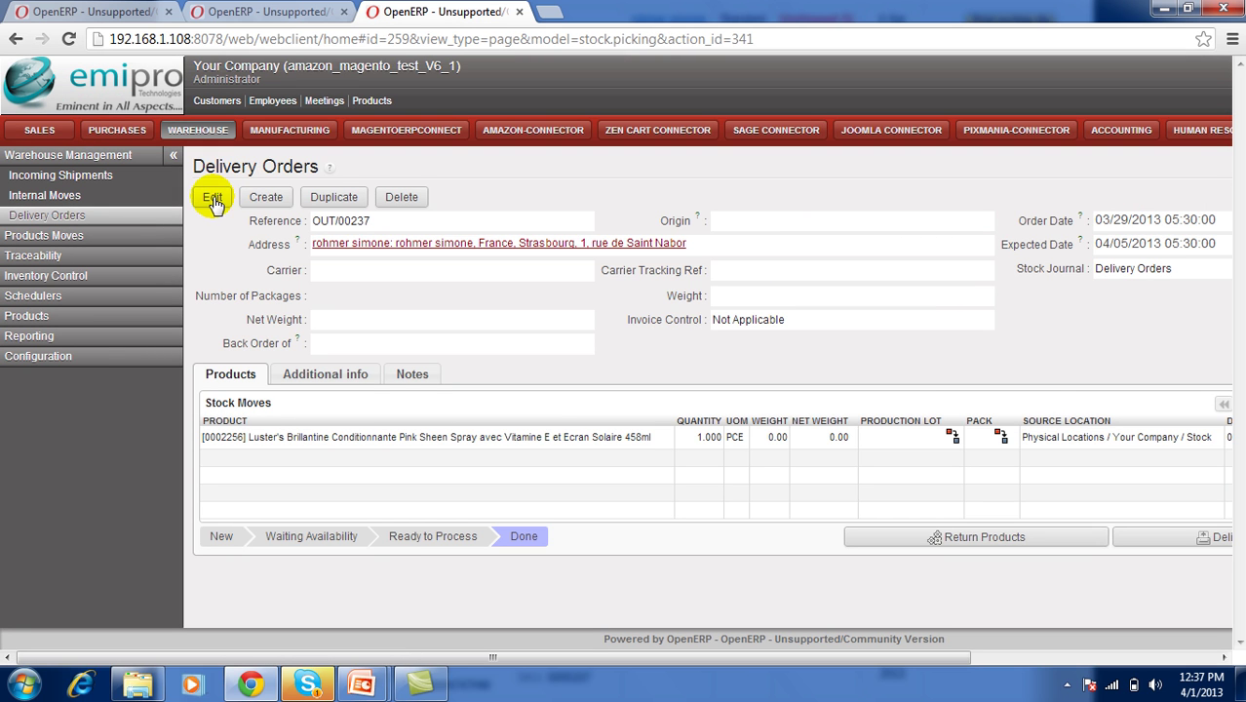
Save carrier The Poste and tracking ref TRACKTEST123 on OUT/00237, then return to the delivery list
{"action": "left_click", "coordinate": [214, 201]}
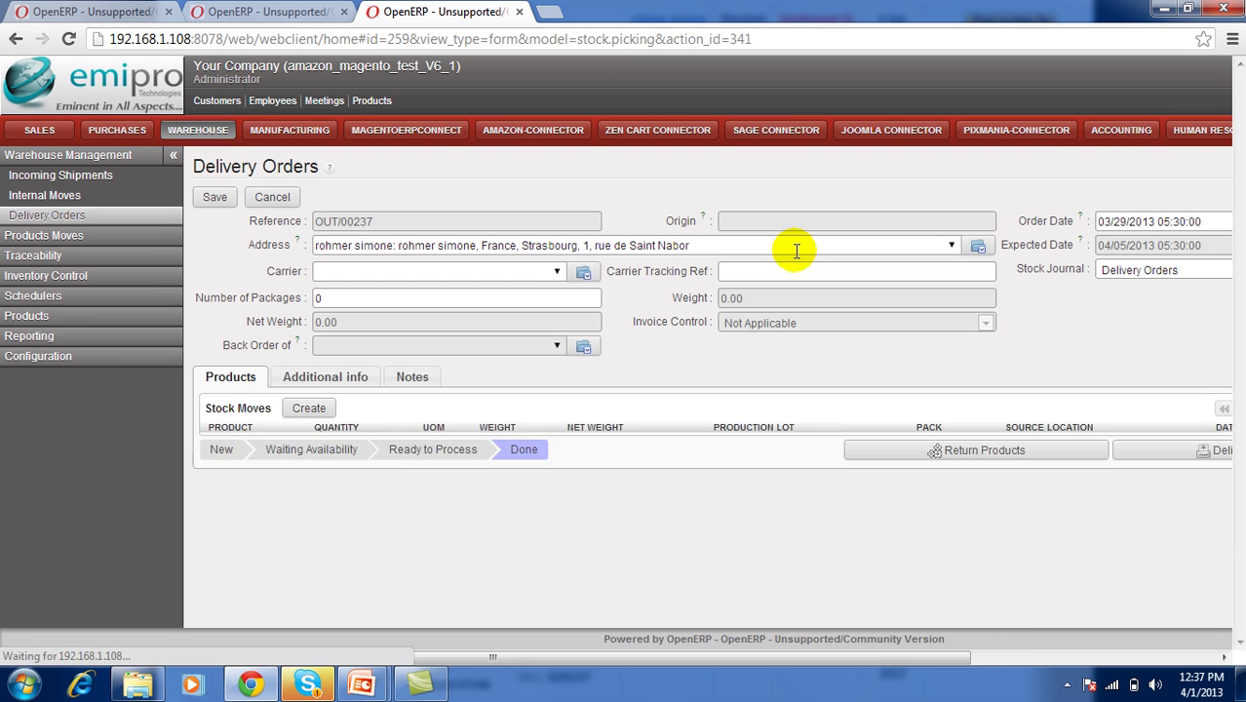
{"action": "left_click", "coordinate": [556, 272]}
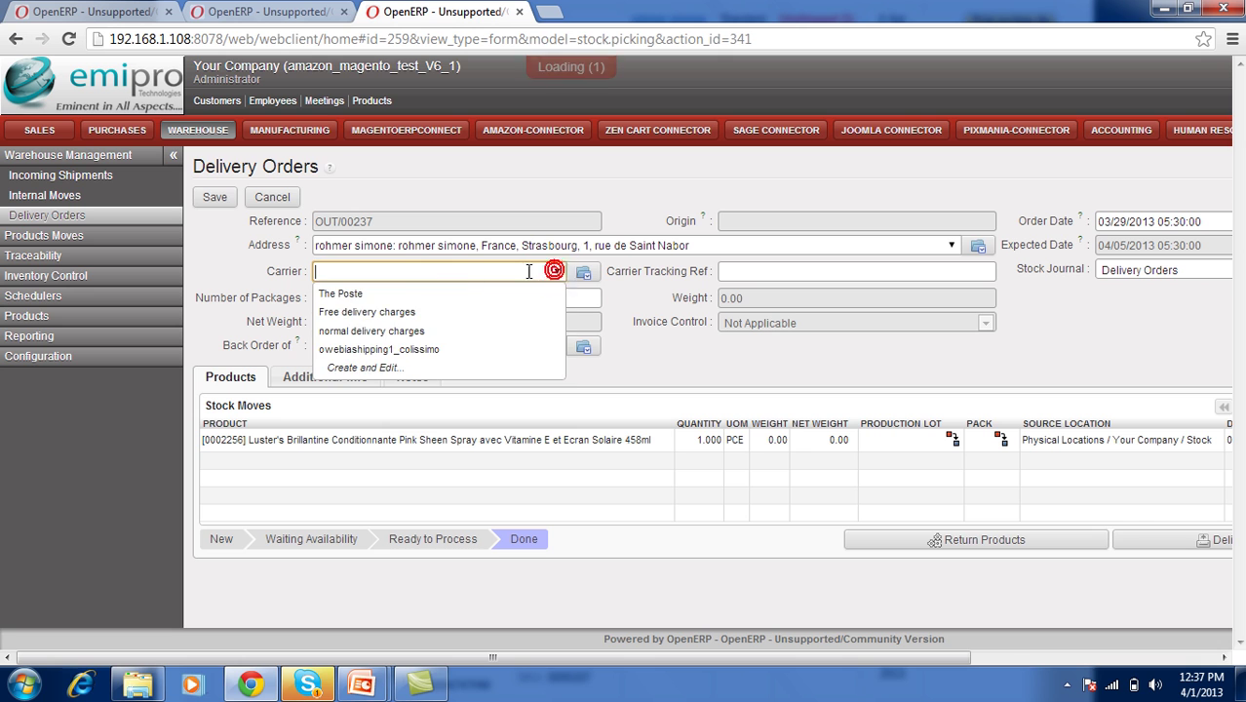
{"action": "left_click", "coordinate": [443, 289]}
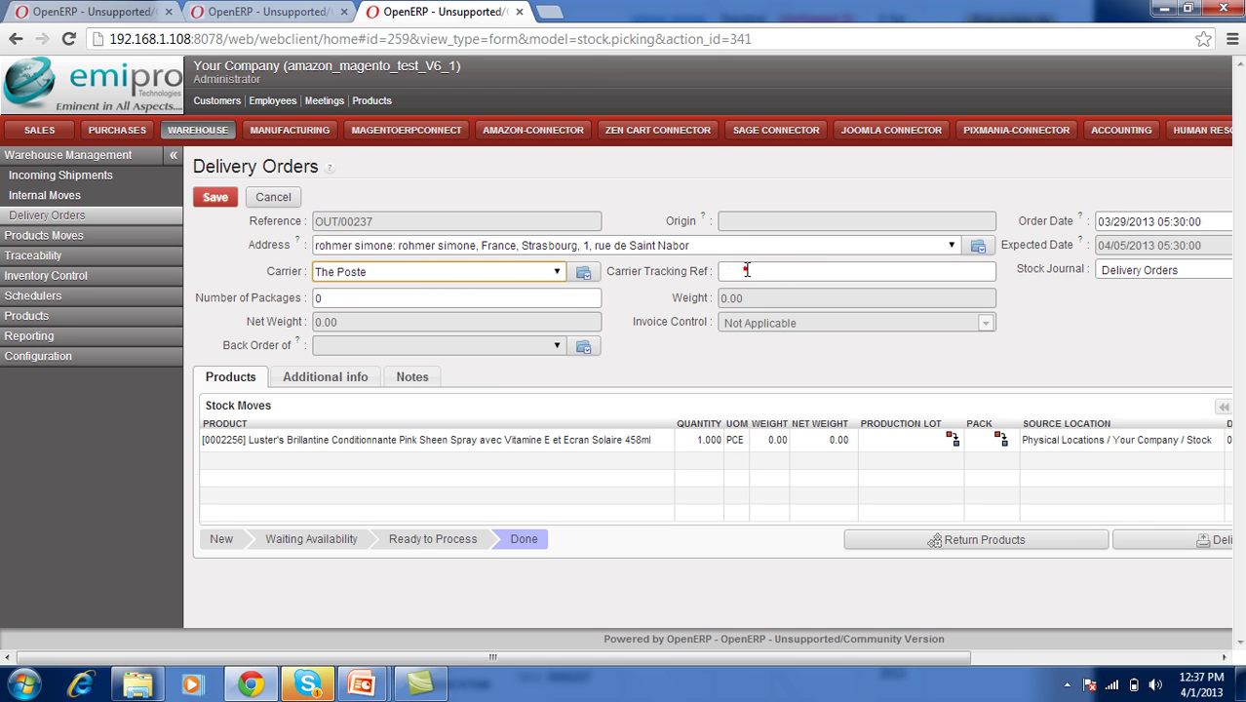
{"action": "left_click", "coordinate": [747, 270]}
{"action": "type", "text": "TRACKTEST"}
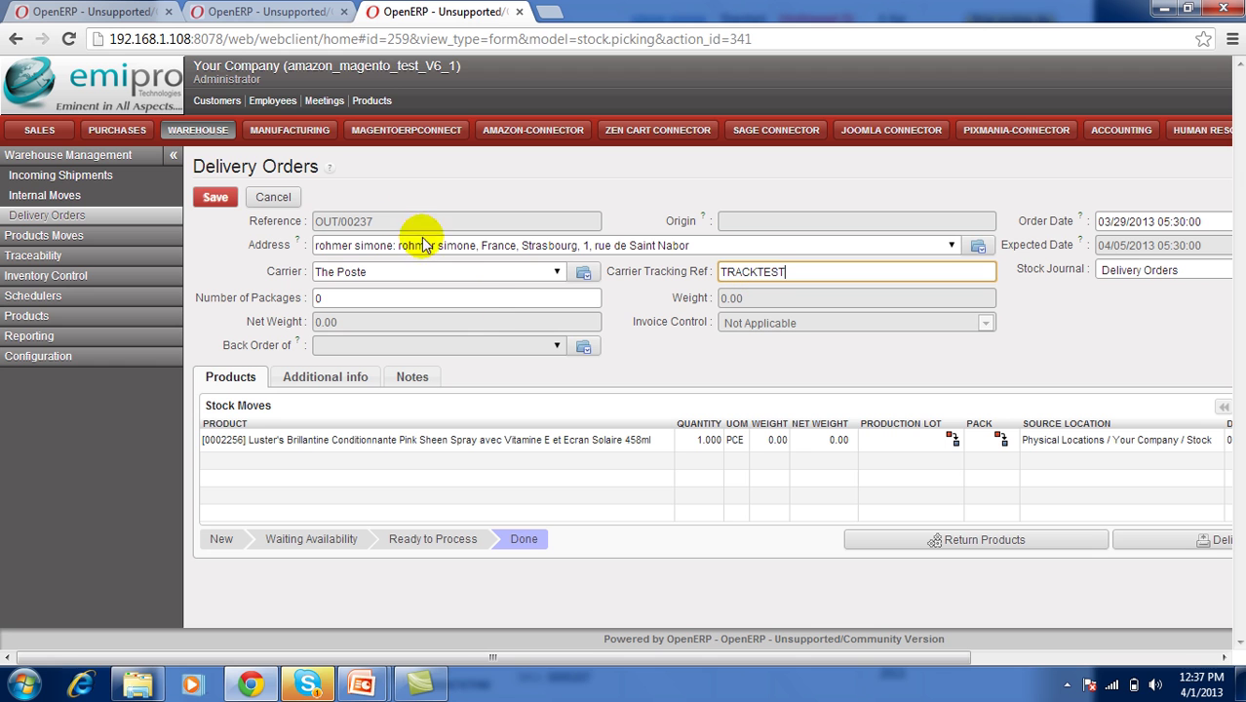
{"action": "type", "text": "123"}
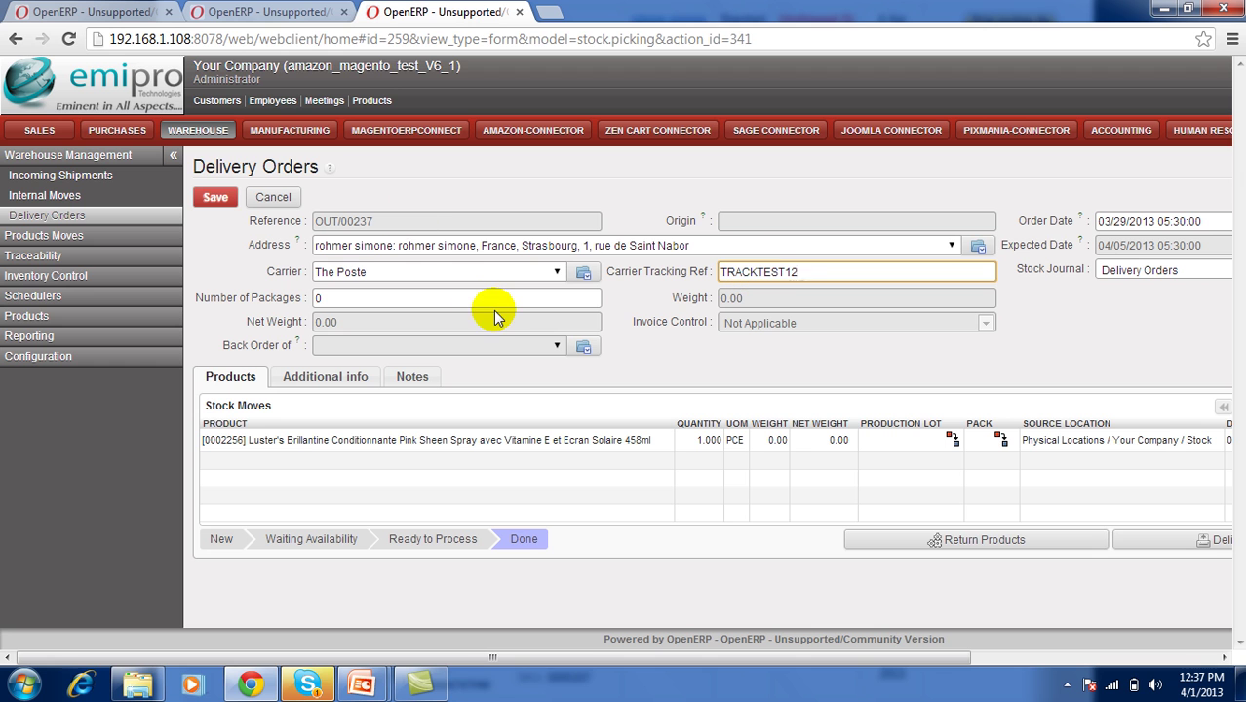
{"action": "left_click", "coordinate": [216, 199]}
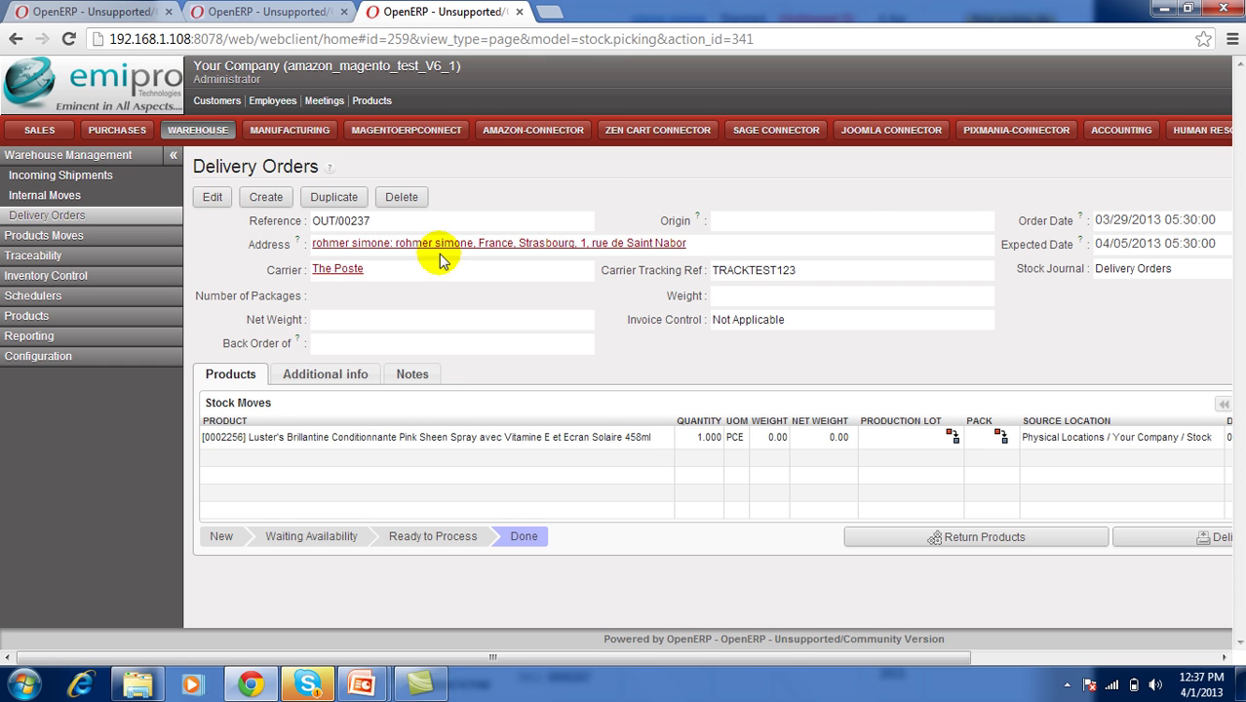
{"action": "left_click_drag", "start_coordinate": [874, 663], "coordinate": [985, 659]}
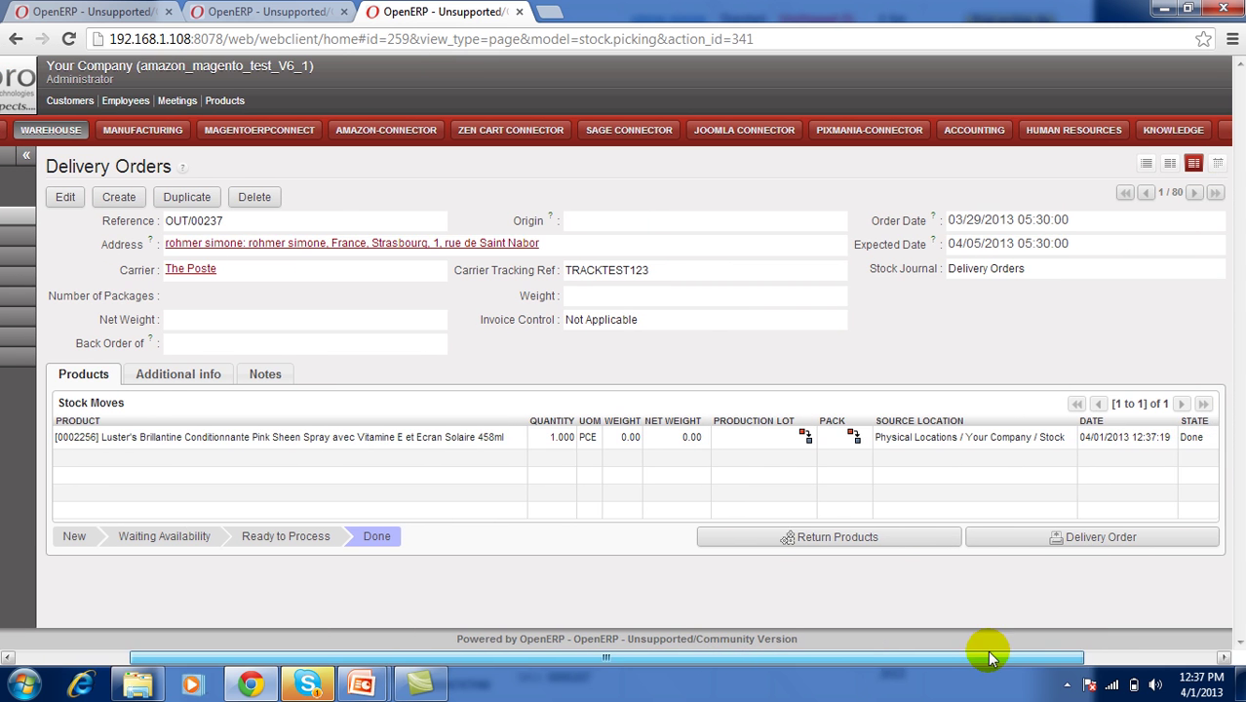
{"action": "left_click", "coordinate": [1193, 190]}
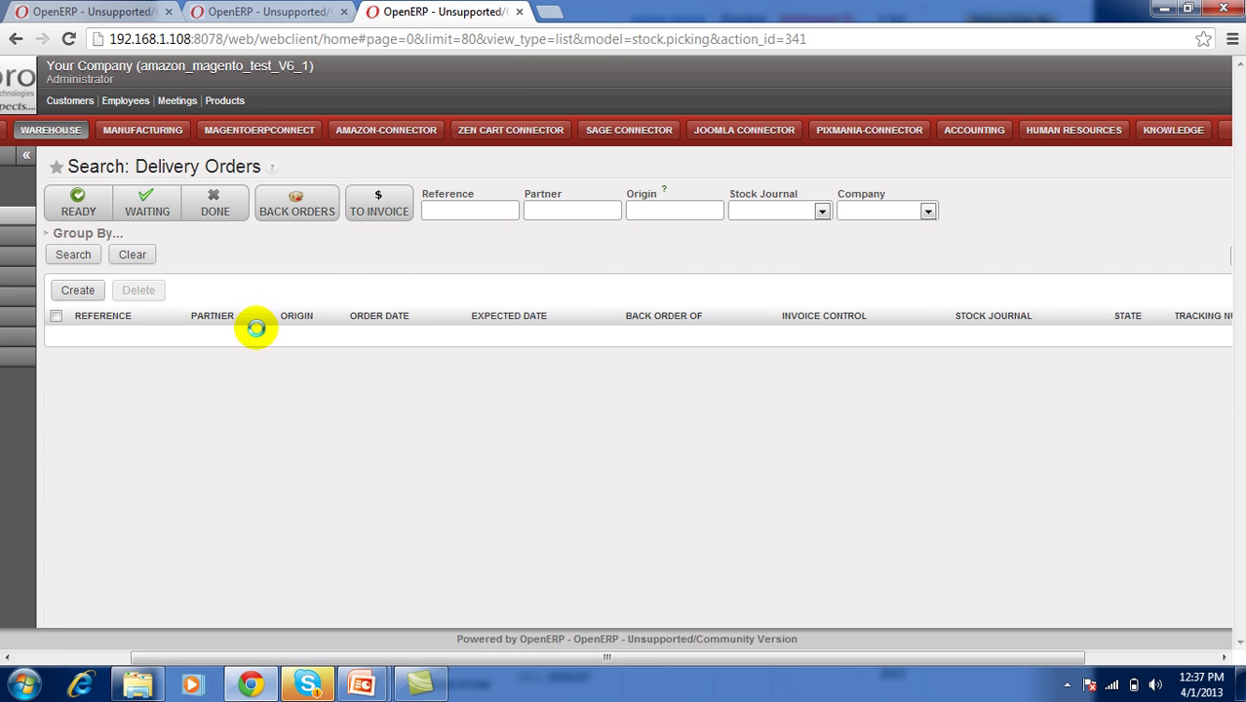
Deliver OUT/00229 and save carrier The Poste with tracking ref TRACKTEST321
{"action": "left_click", "coordinate": [260, 505]}
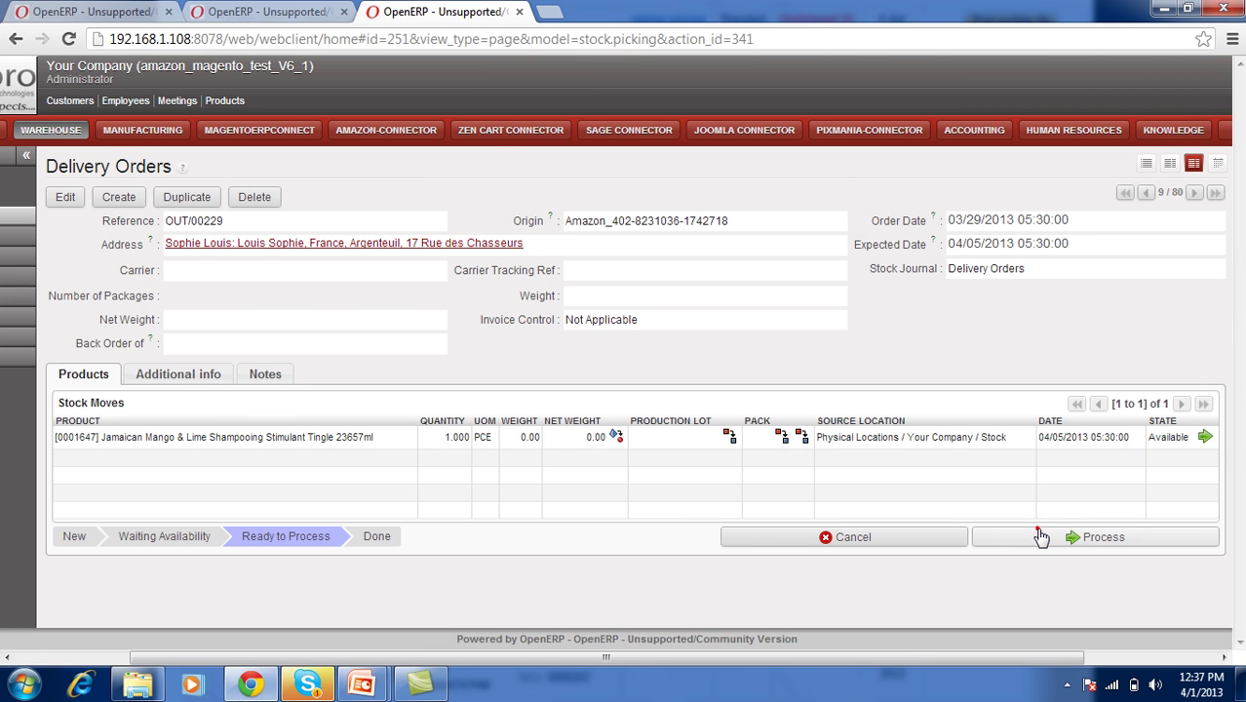
{"action": "left_click", "coordinate": [1037, 534]}
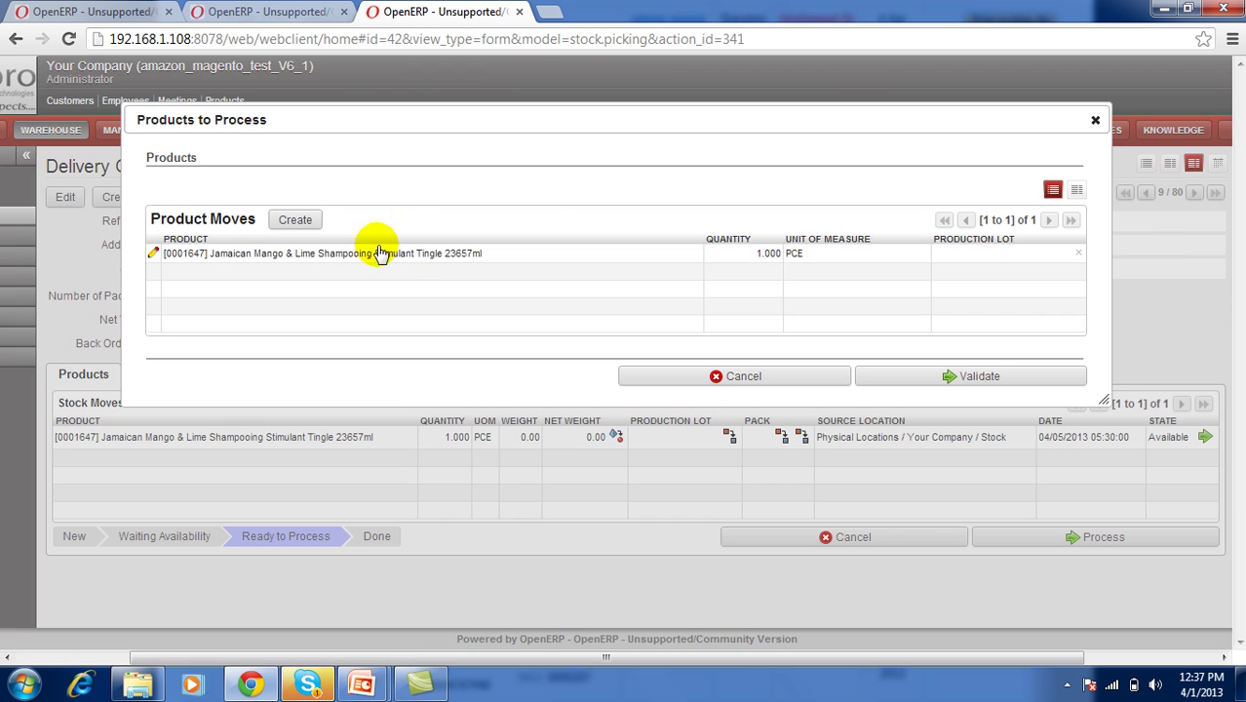
{"action": "left_click", "coordinate": [897, 377]}
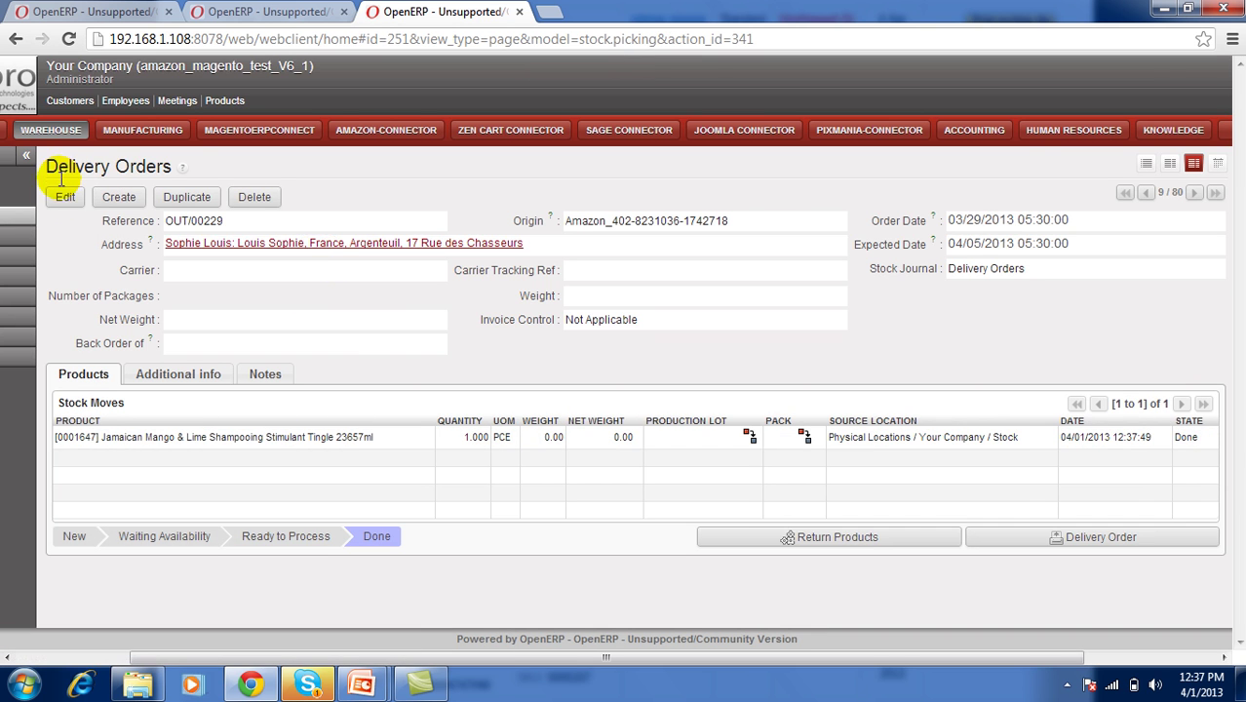
{"action": "left_click", "coordinate": [64, 197]}
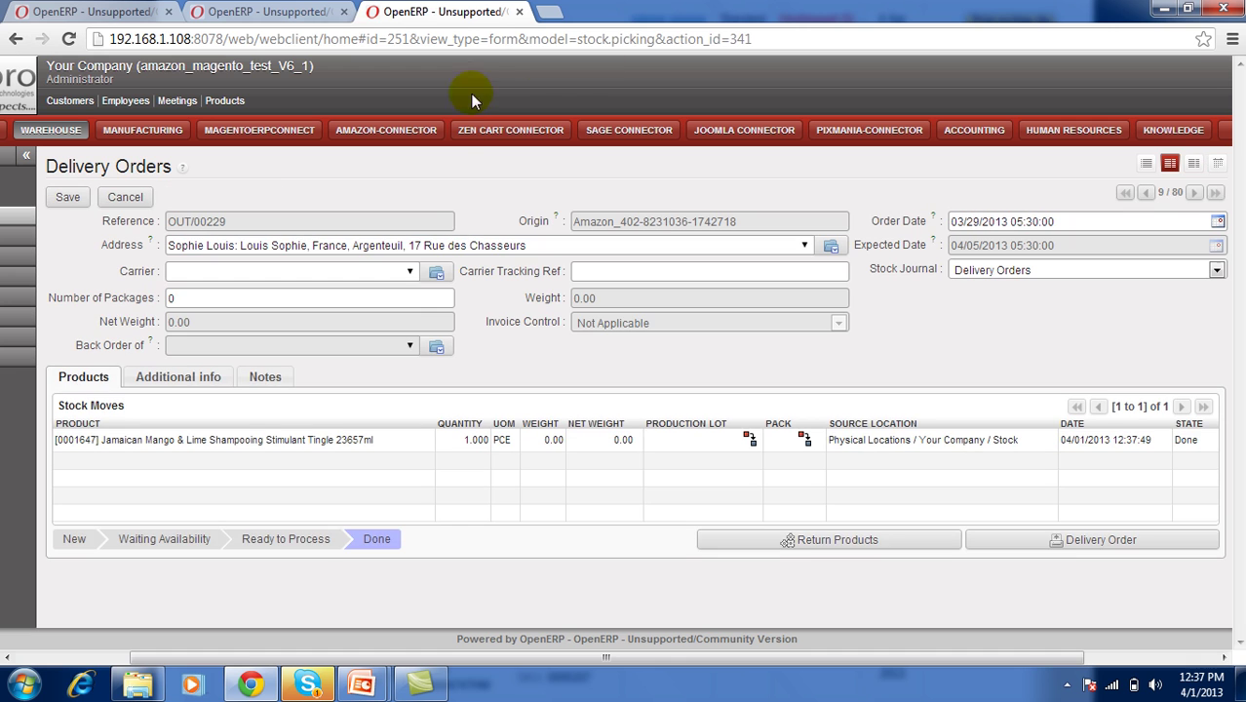
{"action": "left_click", "coordinate": [410, 271]}
{"action": "left_click", "coordinate": [325, 292]}
{"action": "left_click", "coordinate": [632, 279]}
{"action": "type", "text": "TRACKTEST321"}
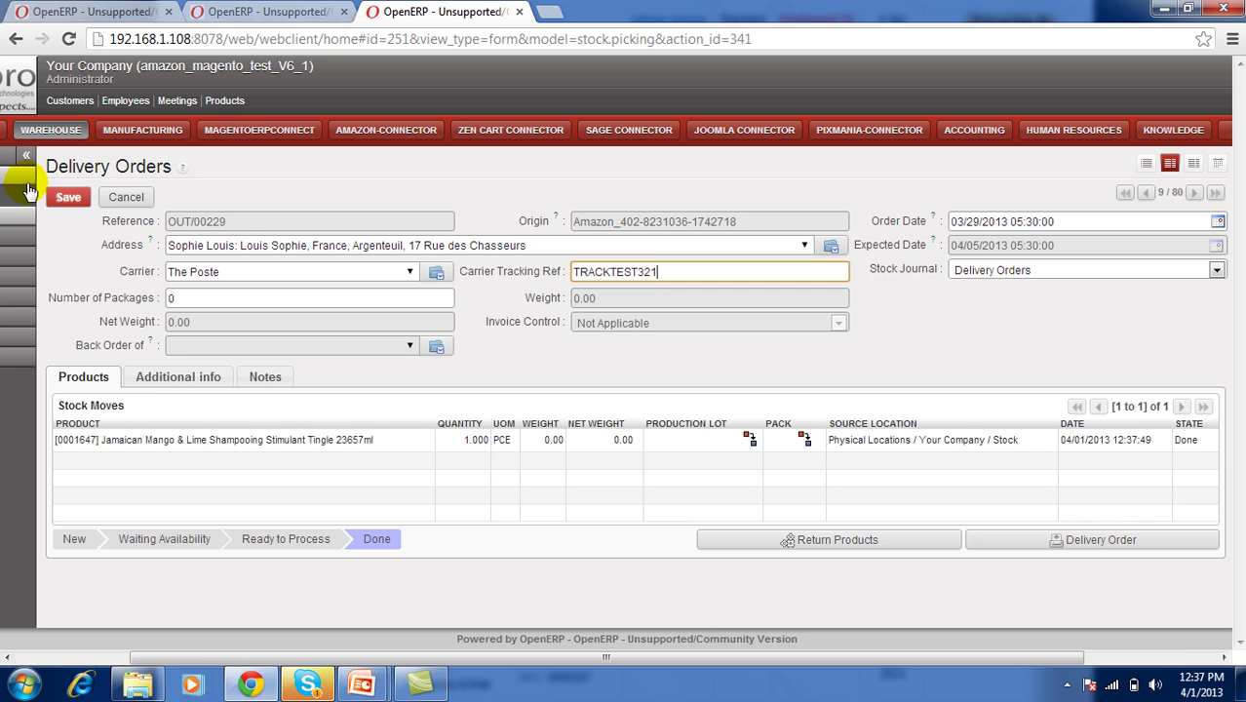
{"action": "left_click", "coordinate": [67, 198]}
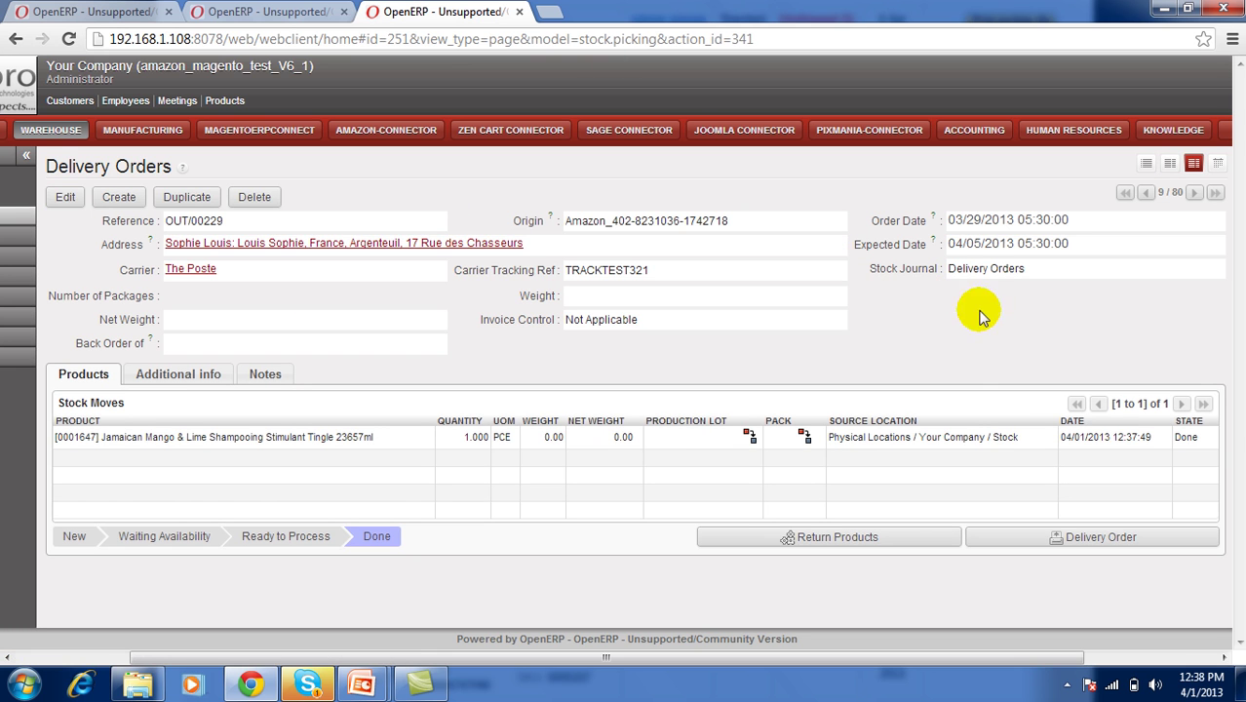
On OUT/00228, set carrier The Poste and tracking ref TRACKTEST111, then validate the delivery
{"action": "left_click", "coordinate": [1194, 192]}
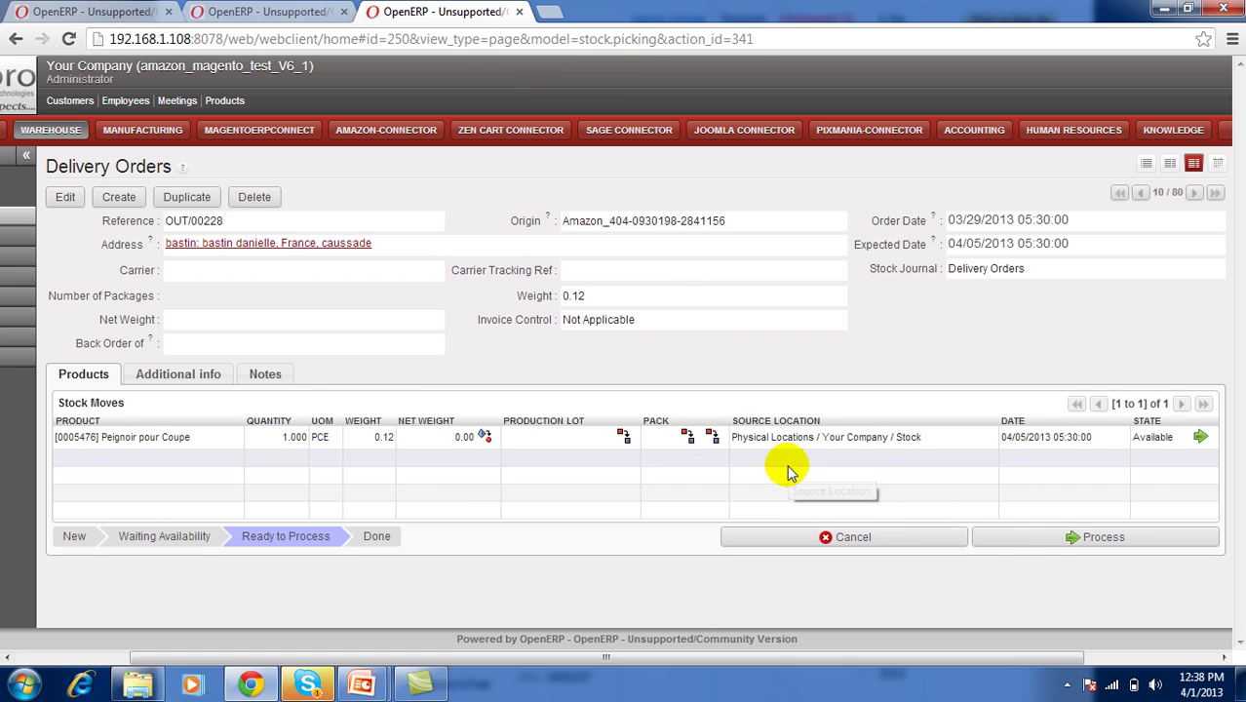
{"action": "left_click", "coordinate": [63, 198]}
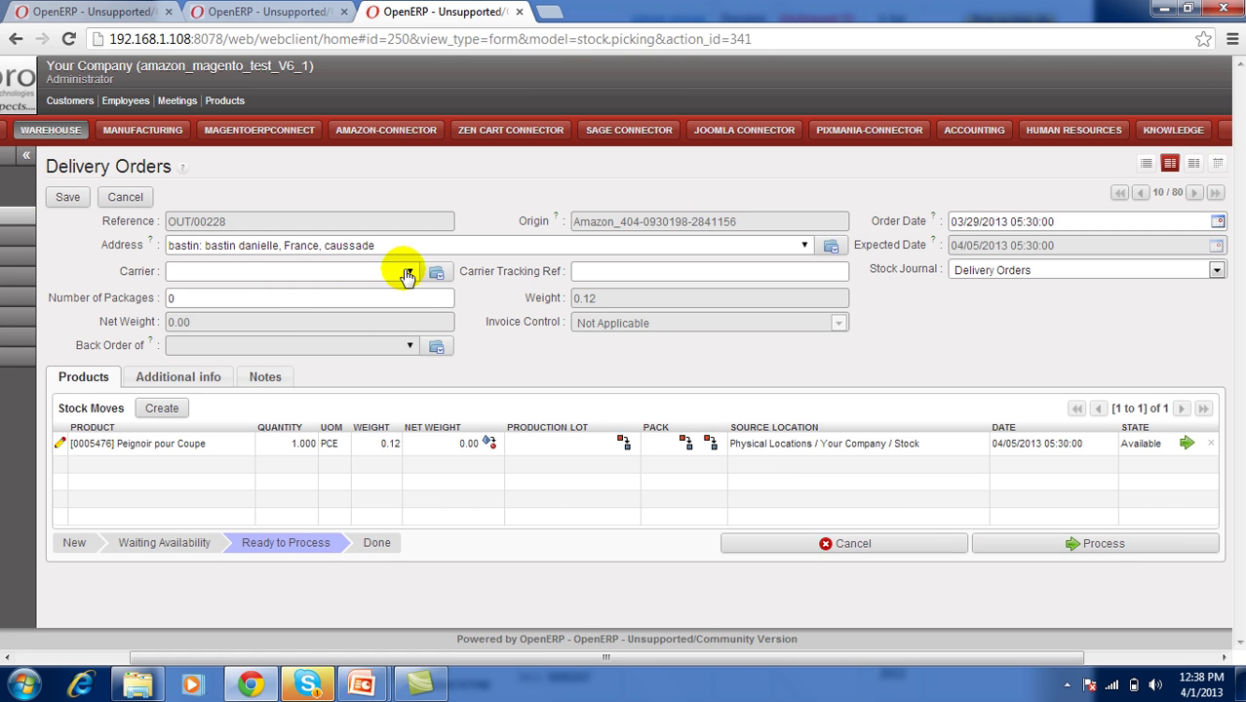
{"action": "left_click", "coordinate": [409, 271]}
{"action": "left_click", "coordinate": [341, 289]}
{"action": "left_click", "coordinate": [642, 272]}
{"action": "type", "text": "TRACKTEST111"}
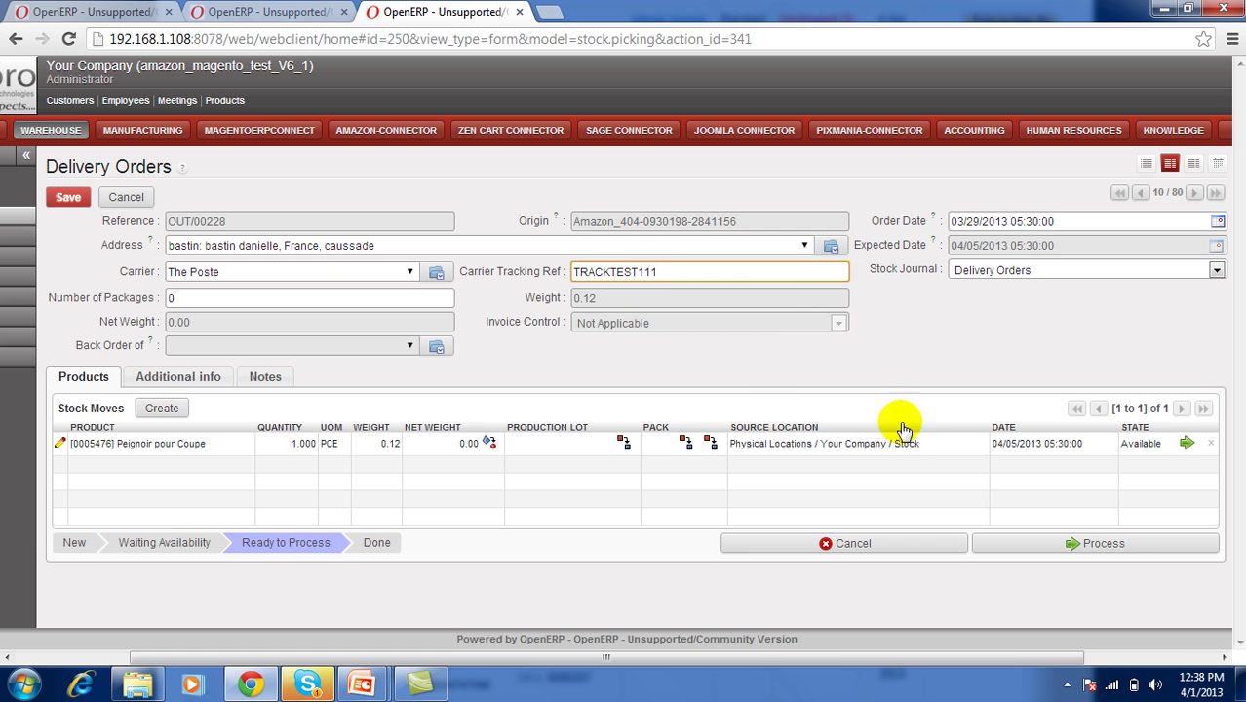
{"action": "left_click", "coordinate": [1076, 544]}
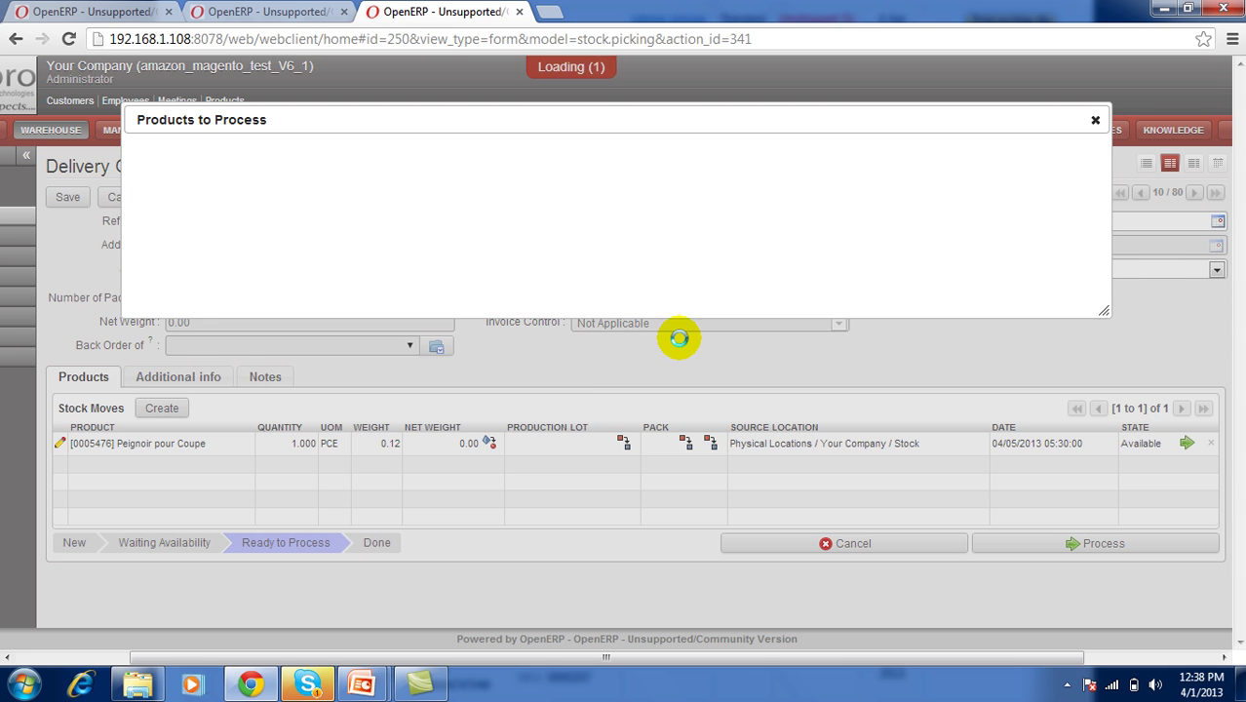
{"action": "left_click", "coordinate": [954, 379]}
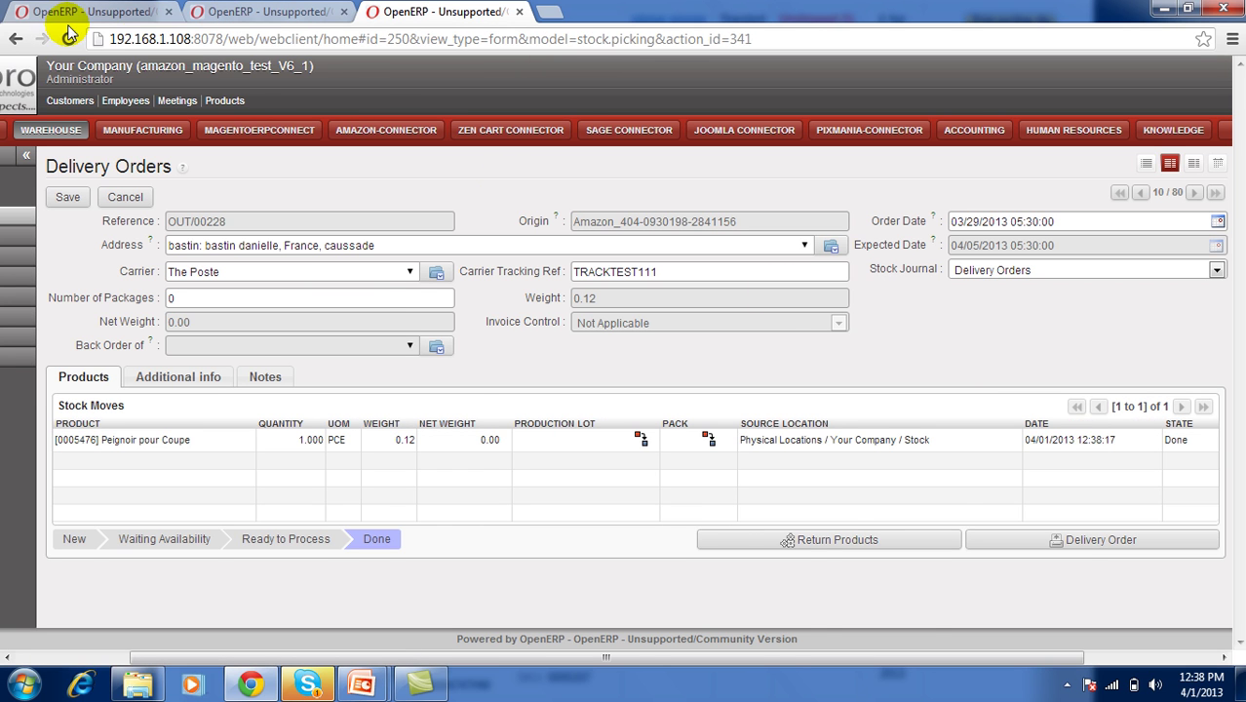
Run Update Orders Status on Amazon Main shop, setting the last order update to 04/01/2013 12:38:29
{"action": "left_click", "coordinate": [111, 10]}
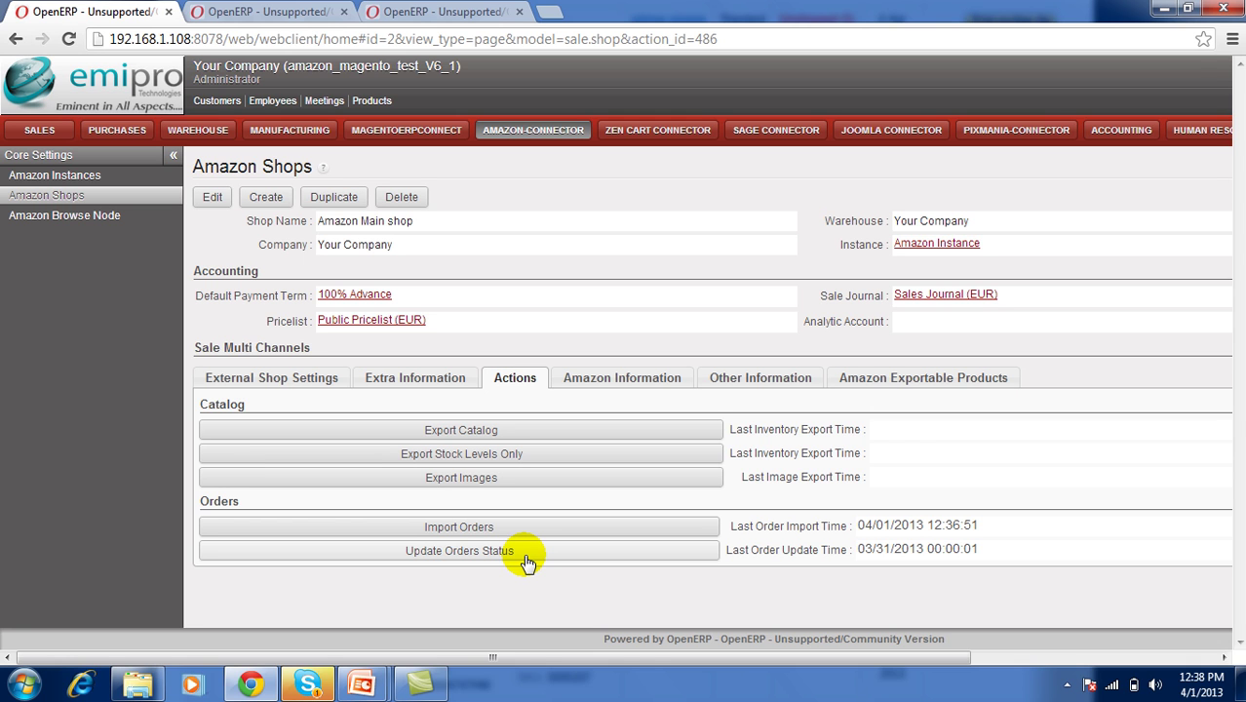
{"action": "left_click", "coordinate": [527, 556]}
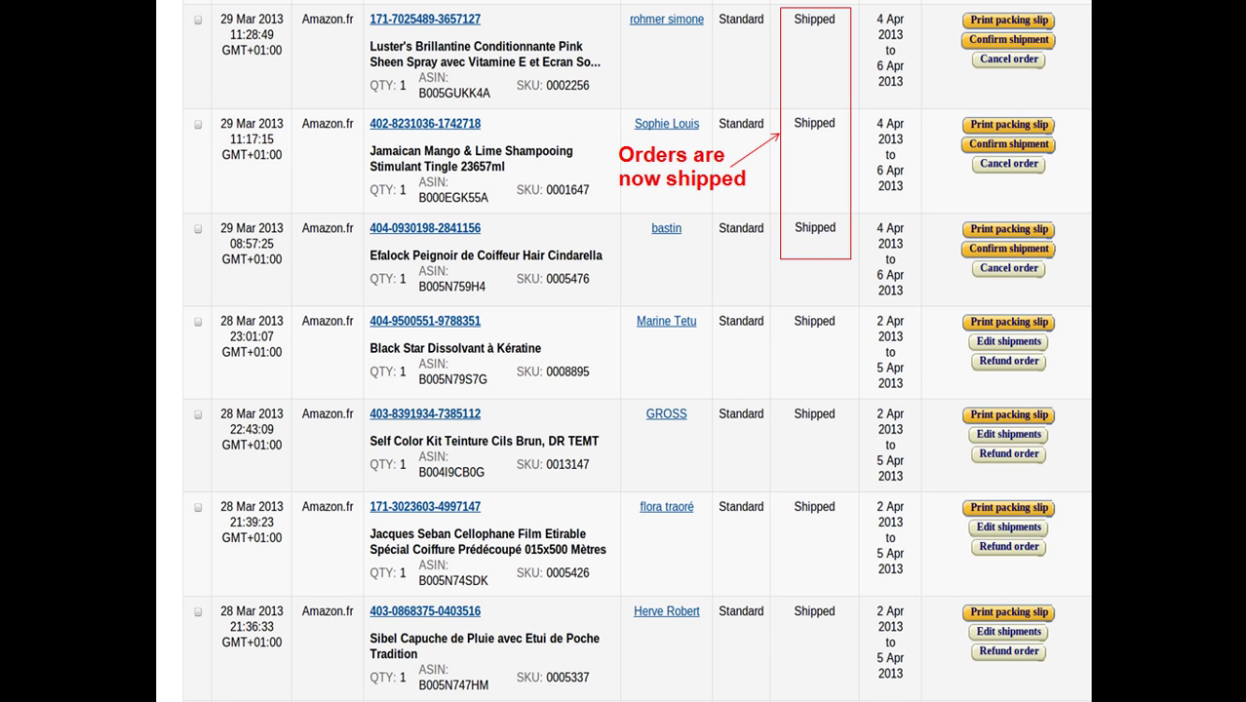
{"action": "key", "text": "alt+Tab"}
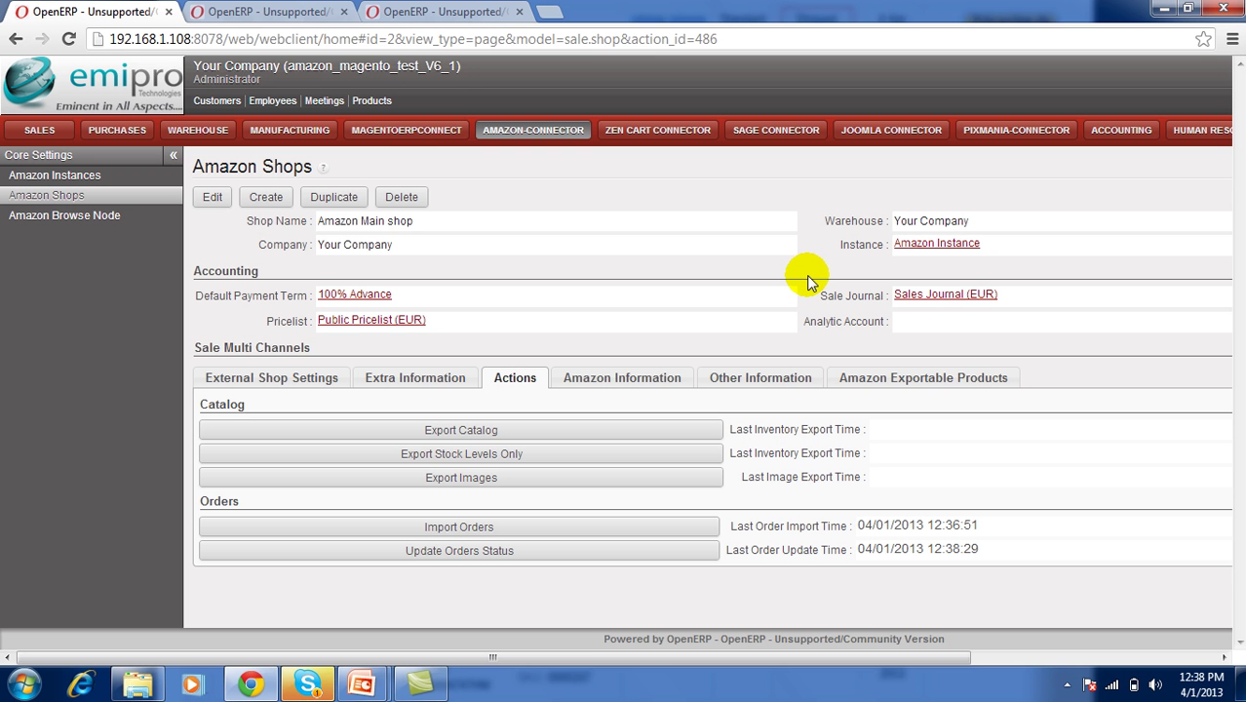